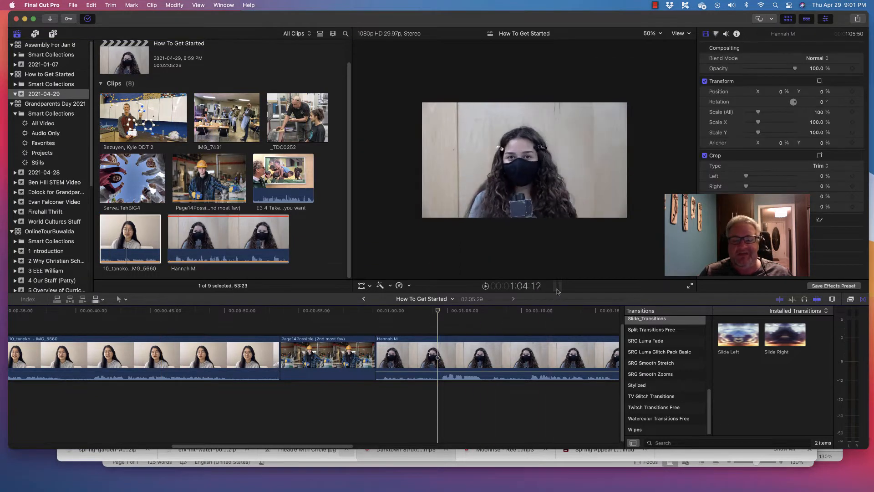
# Step: Display the large audio meters beside the timeline and play the masked speaker's interview clip to check its sound level
pyautogui.click(555, 288)
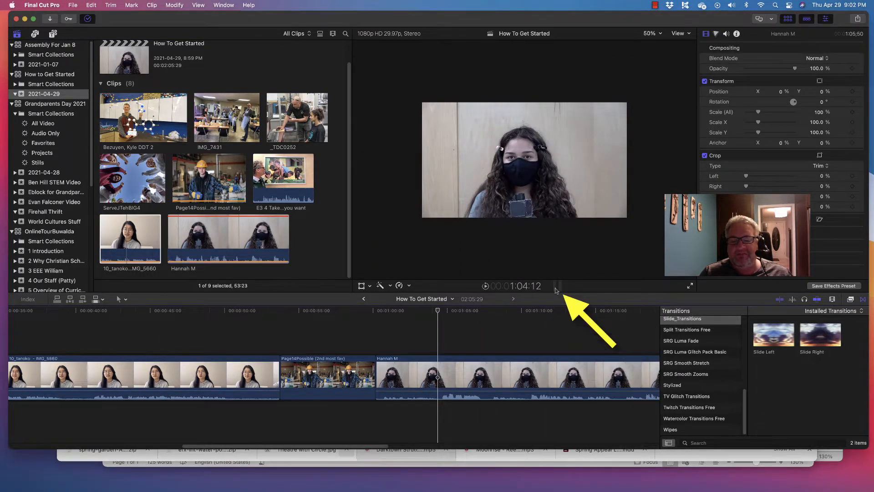
pyautogui.press('shift+super+8')
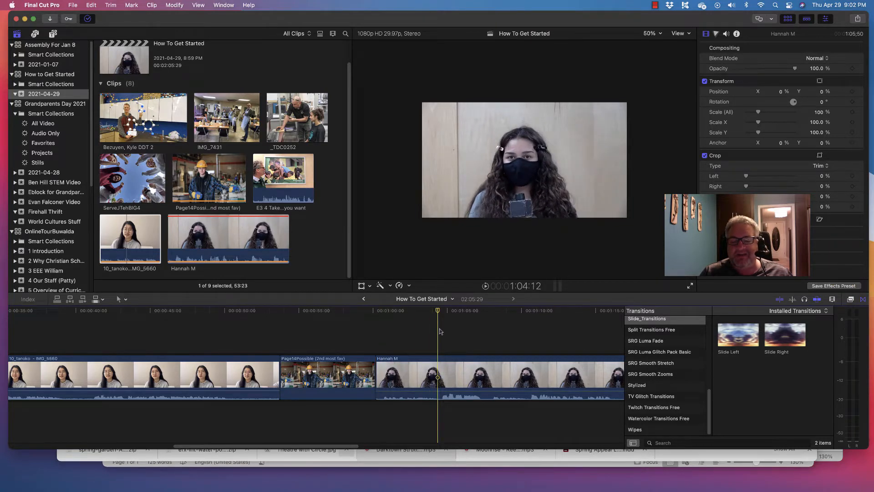
pyautogui.press('space')
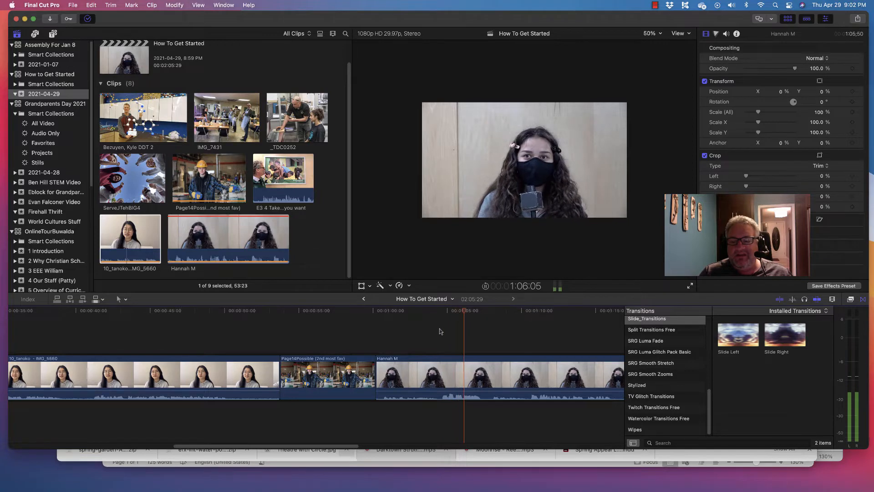
pyautogui.press('space')
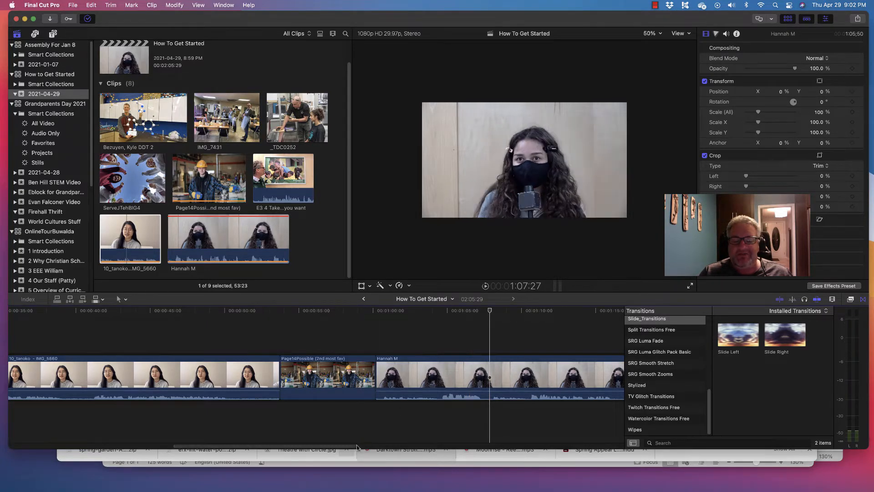
# Step: Replay the masked speaker's clip from about 1:04 and set the clip's audio volume to 10.0 dB
pyautogui.moveTo(358, 446); pyautogui.dragTo(431, 443)
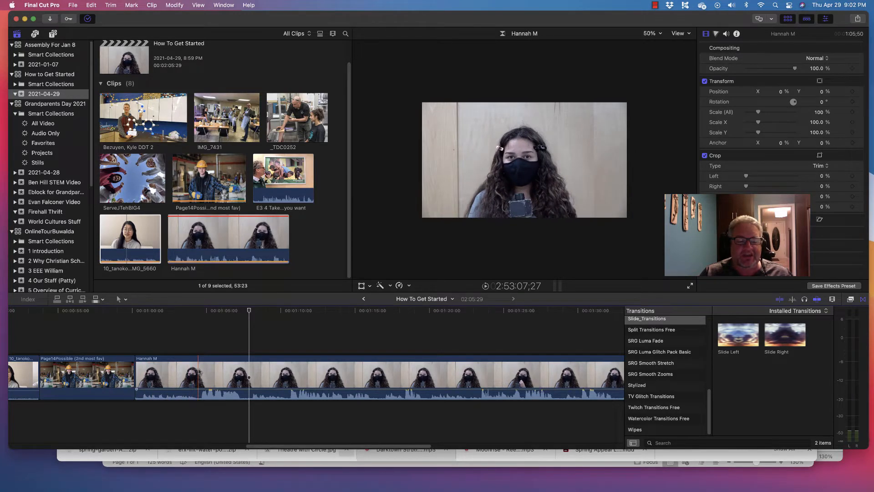
pyautogui.click(200, 325)
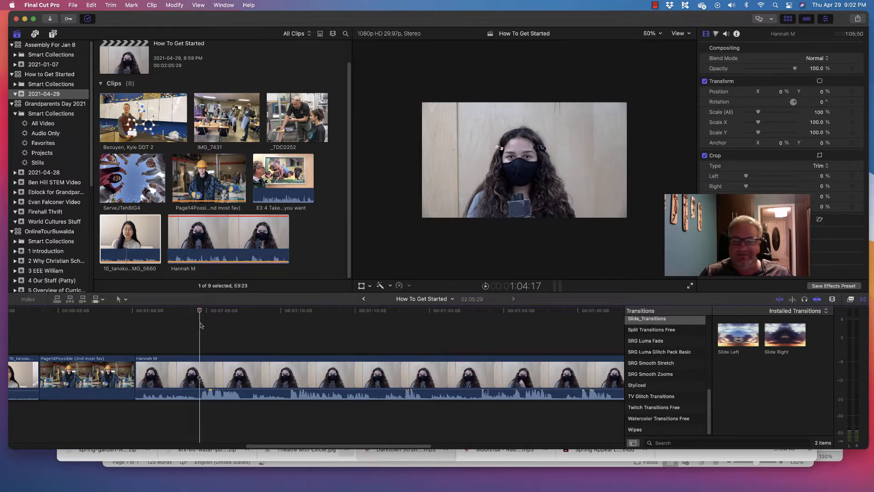
pyautogui.press('space')
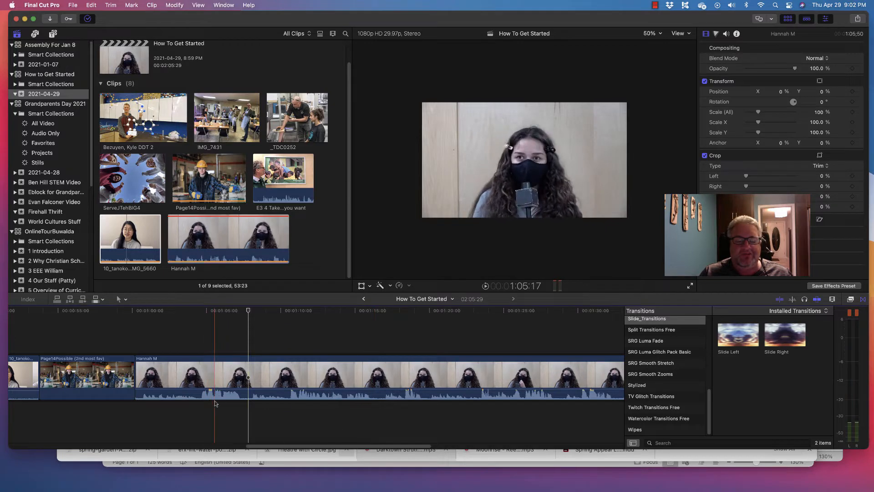
pyautogui.moveTo(222, 391)
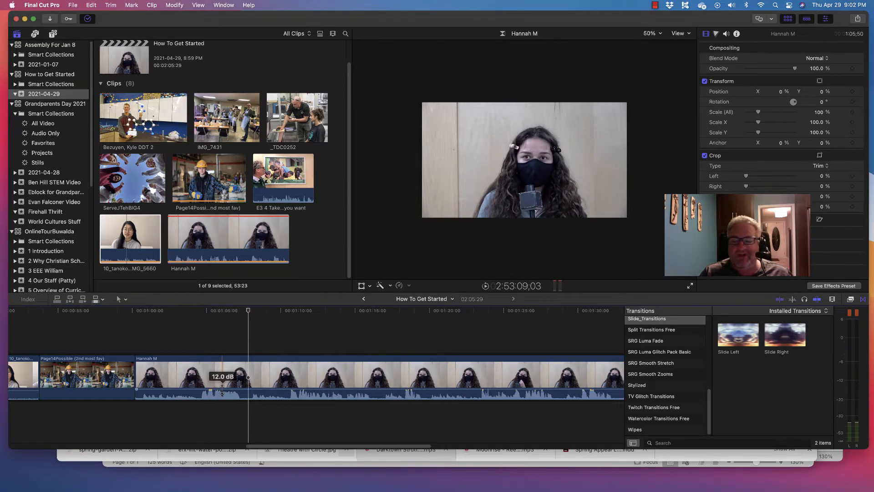
pyautogui.moveTo(222, 391); pyautogui.dragTo(222, 391)
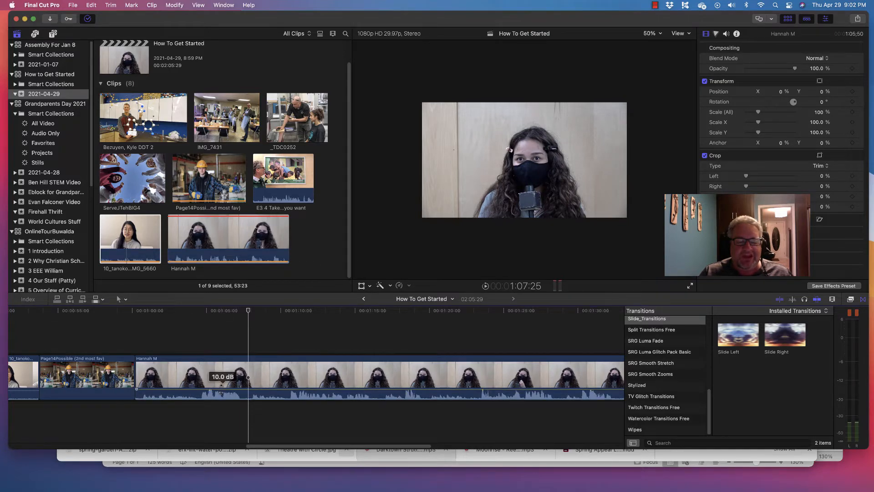
# Step: Play two passages of the masked speaker's clip to check the audio peaks against 0 dB on the meters
pyautogui.click(187, 335)
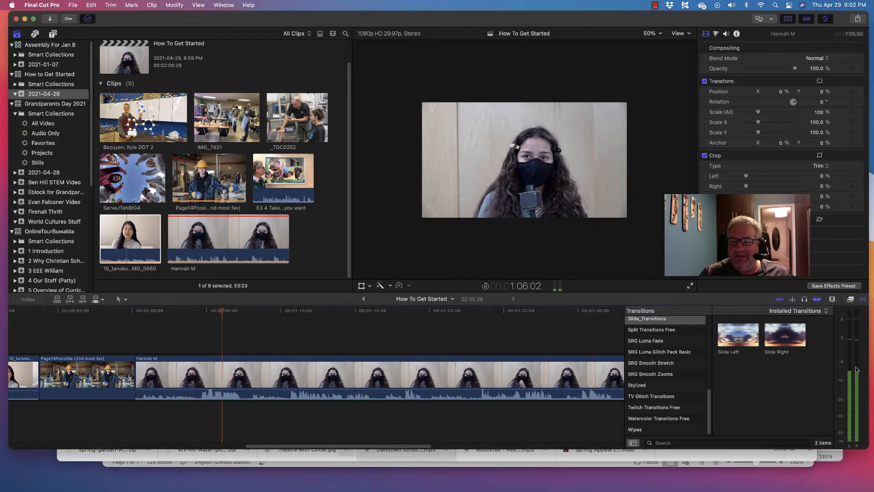
pyautogui.press('space')
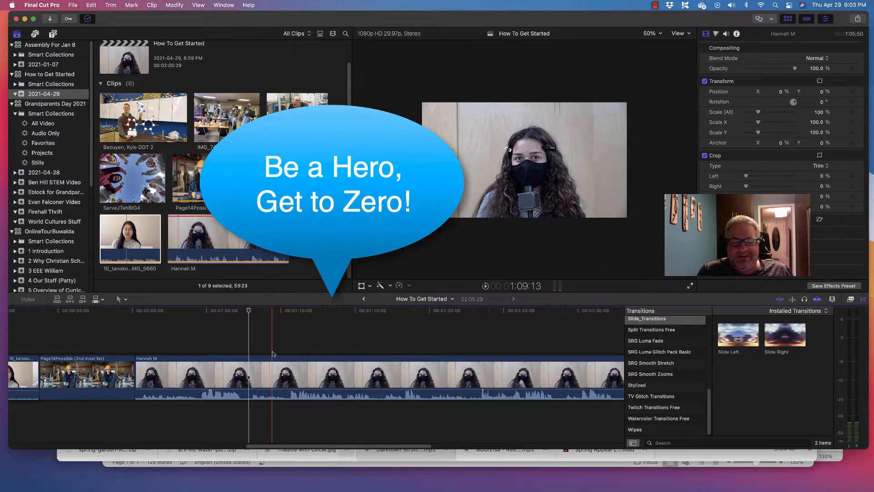
pyautogui.click(287, 340)
pyautogui.press('space')
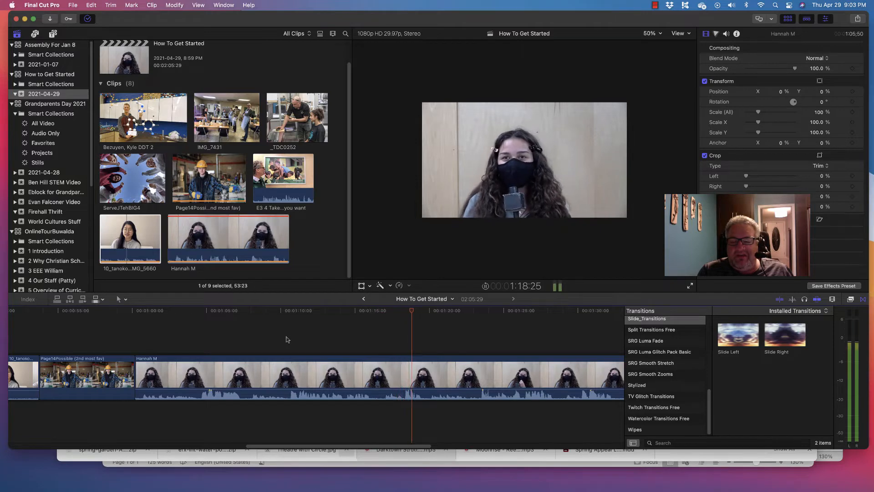
pyautogui.press('space')
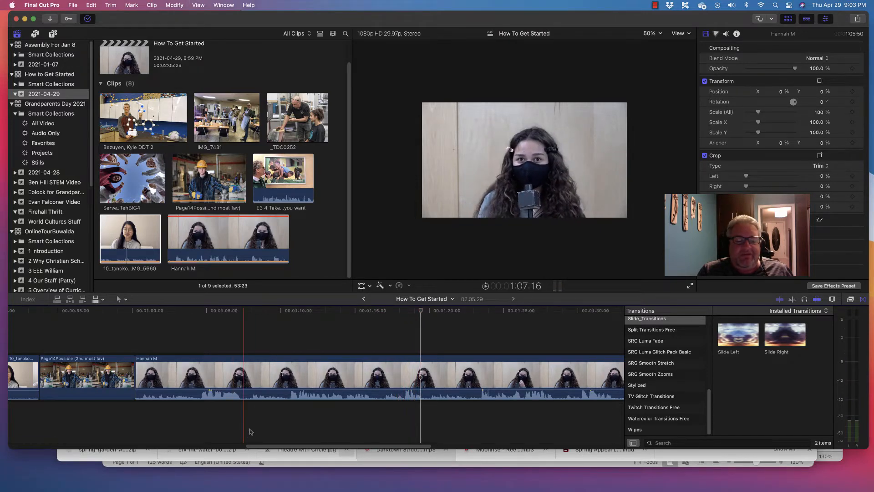
# Step: Add a short audio fade-out at the end of the masked speaker's clip and a short fade-in at its start
pyautogui.moveTo(274, 449); pyautogui.dragTo(459, 440)
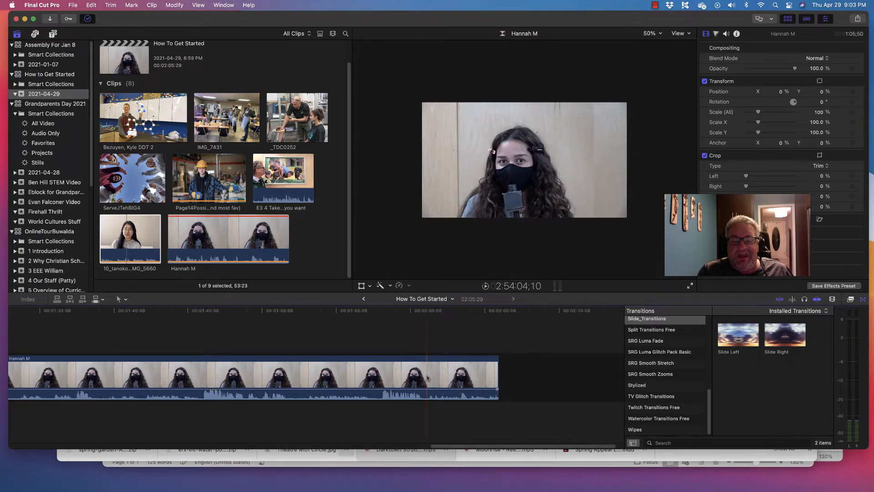
pyautogui.click(498, 390)
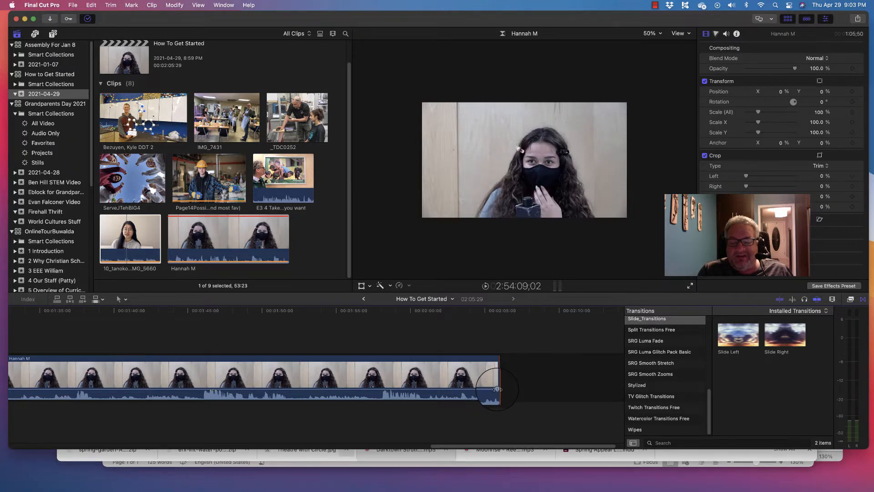
pyautogui.moveTo(497, 390); pyautogui.dragTo(490, 389)
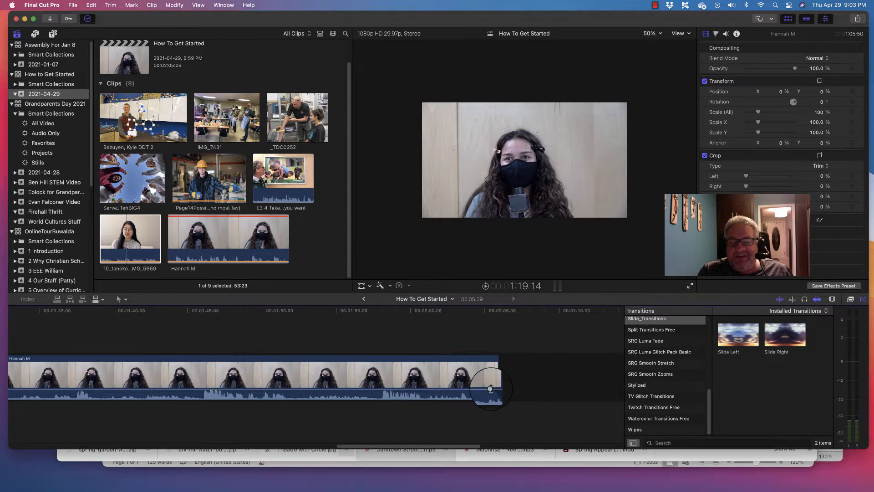
pyautogui.moveTo(428, 442); pyautogui.dragTo(217, 462)
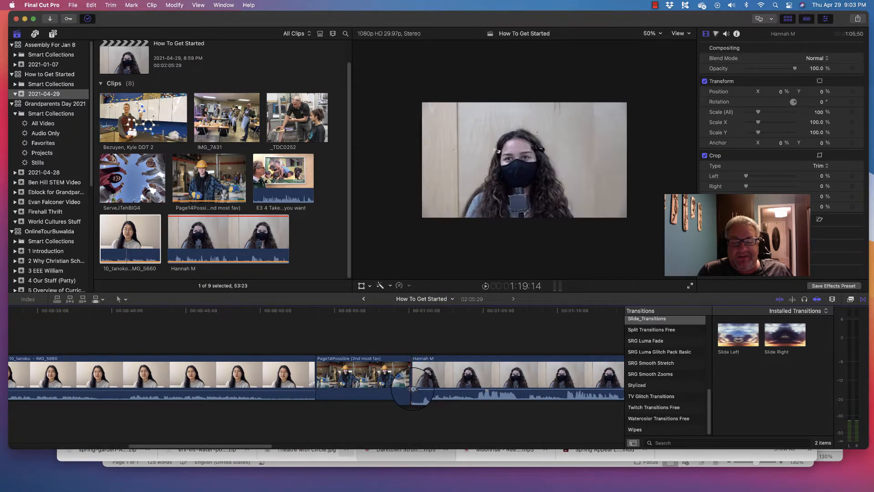
pyautogui.moveTo(412, 389); pyautogui.dragTo(417, 390)
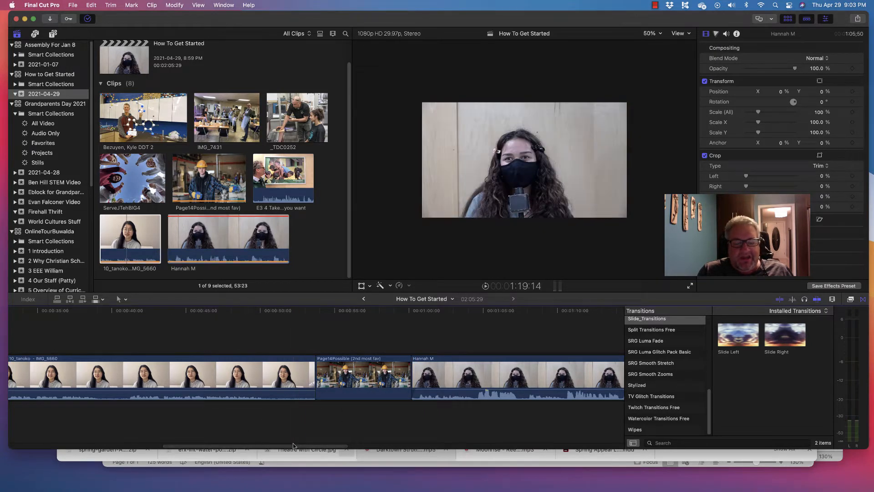
# Step: Play the opening of the first interview clip, raise its audio volume to 12.0 dB and listen to it again
pyautogui.moveTo(292, 446); pyautogui.dragTo(138, 447)
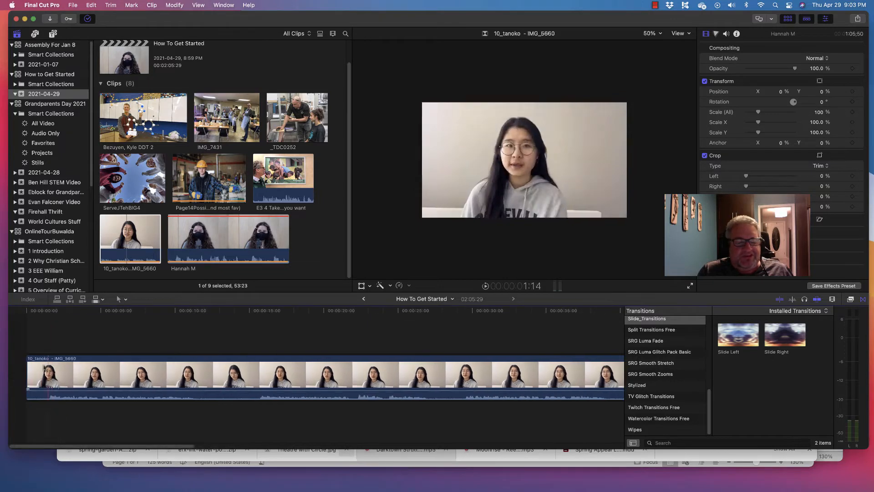
pyautogui.click(43, 330)
pyautogui.press('space')
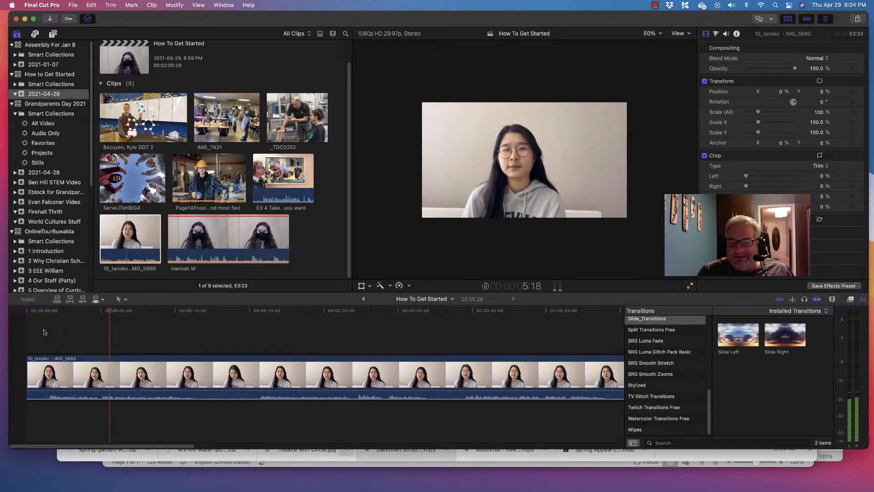
pyautogui.press('space')
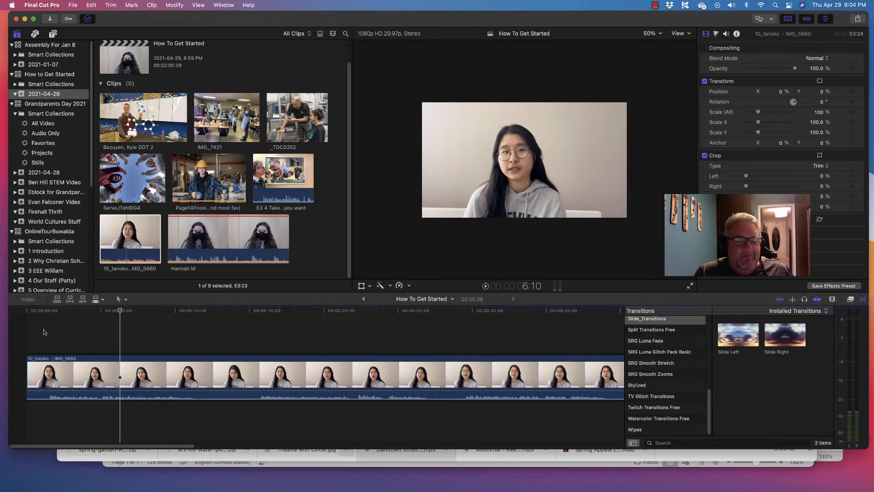
pyautogui.moveTo(85, 391)
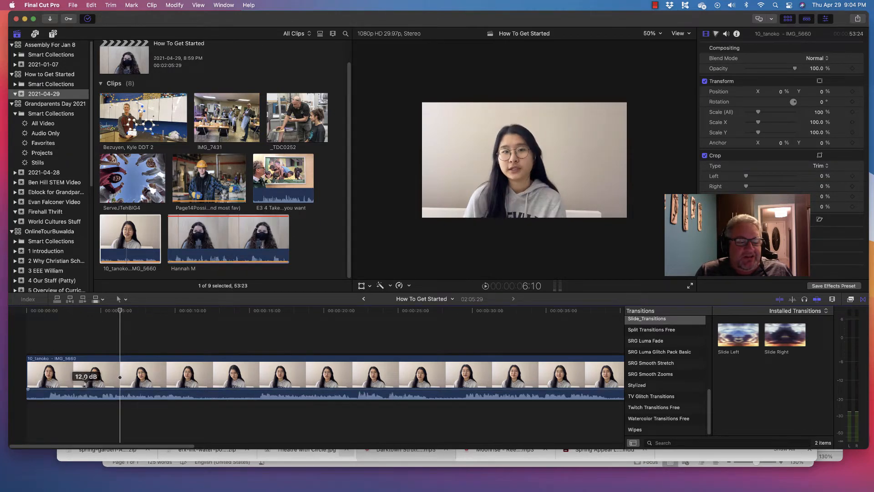
pyautogui.press('space')
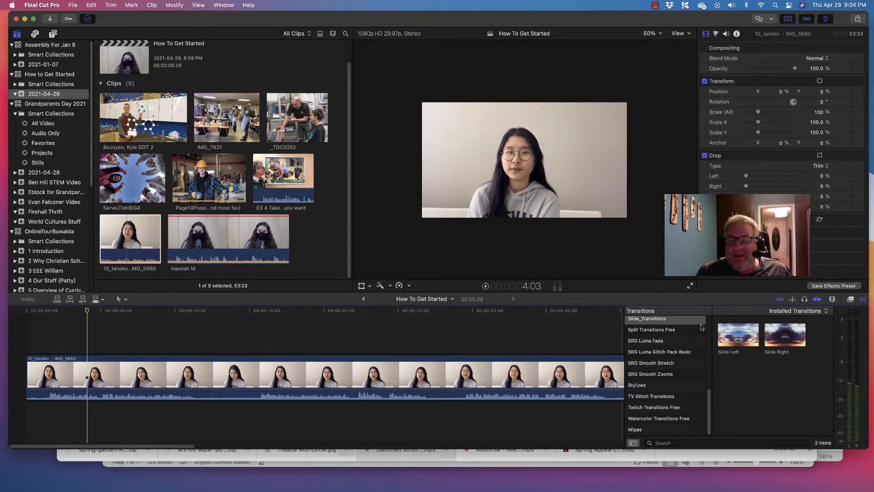
# Step: Search the audio effects for "gain" and apply the Gain effect to the first interview clip
pyautogui.click(851, 299)
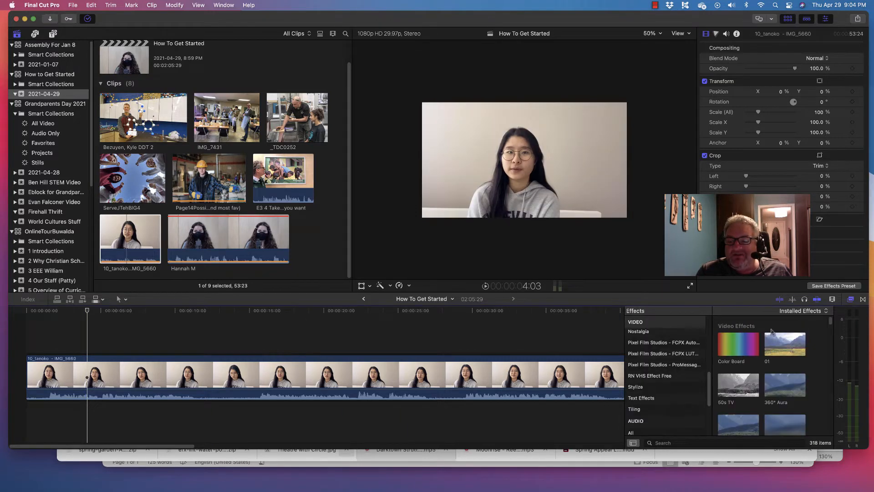
pyautogui.click(637, 431)
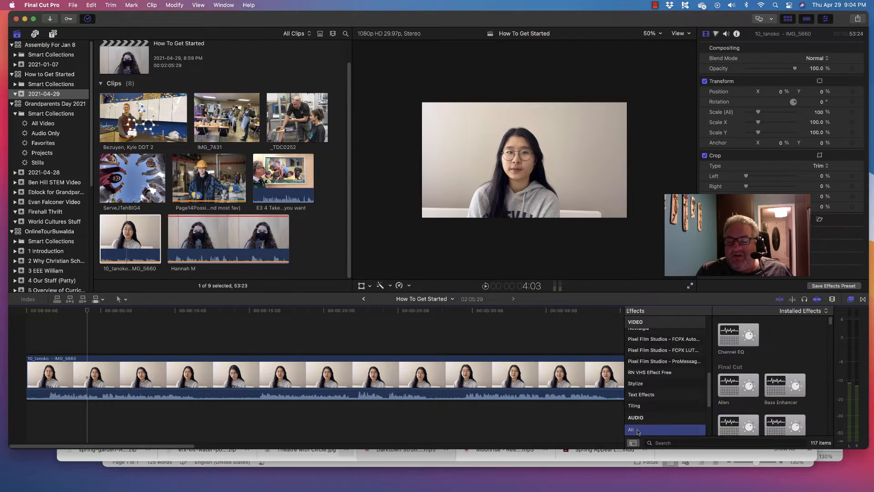
pyautogui.click(664, 442)
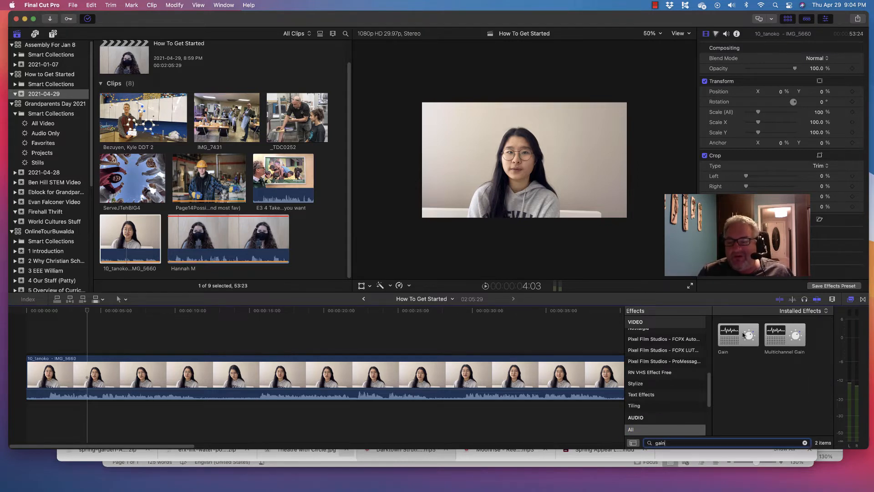
pyautogui.moveTo(743, 336); pyautogui.dragTo(261, 378)
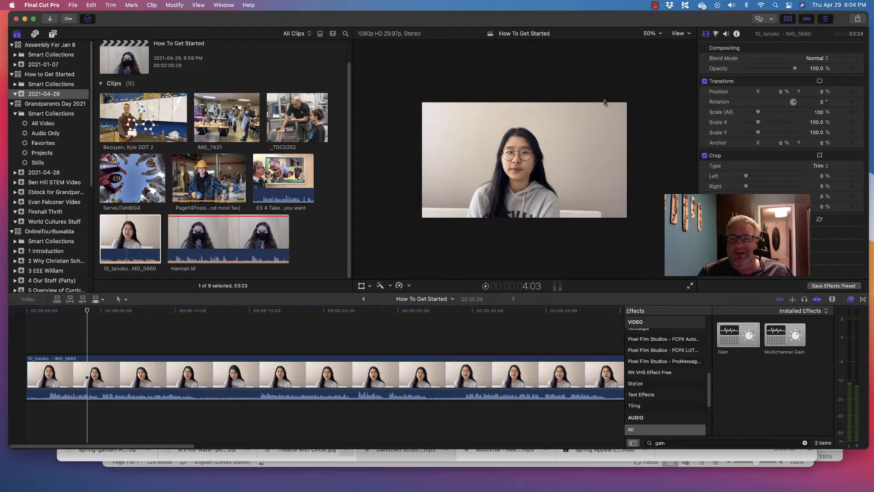
# Step: Set the Gain effect's gain parameter to 6.0 dB in the first interview clip's audio settings
pyautogui.click(726, 34)
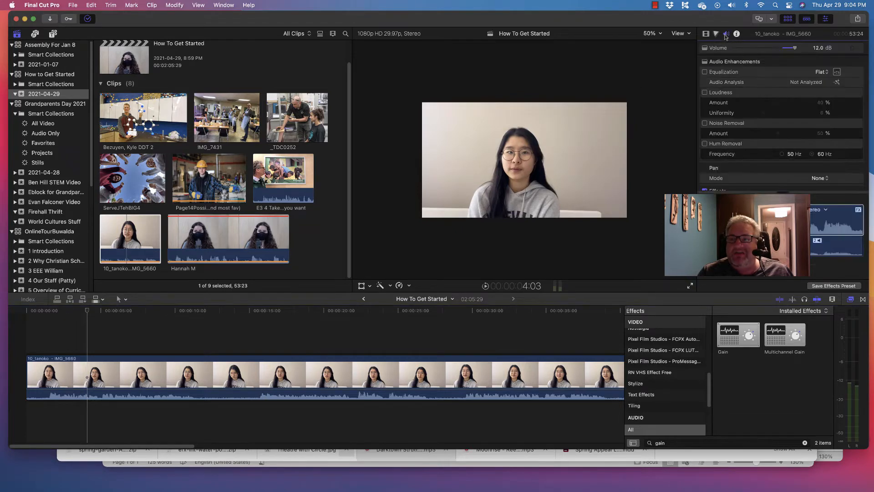
pyautogui.scroll(-3, 719, 168)
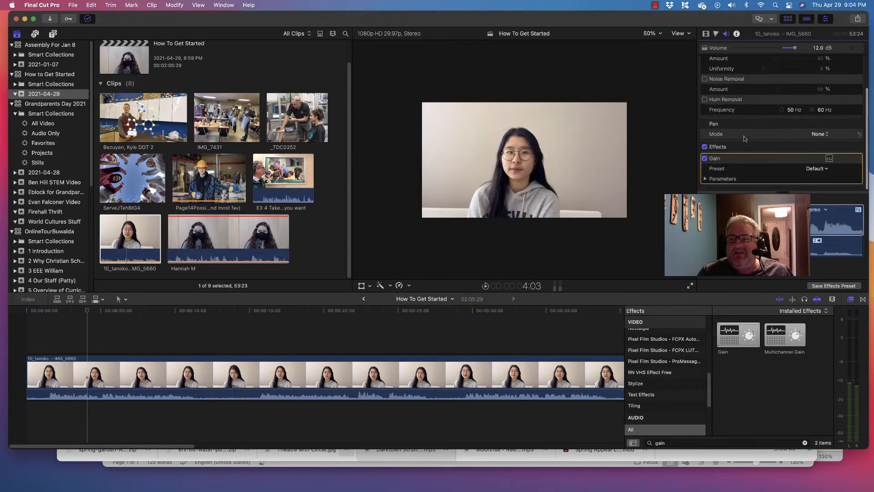
pyautogui.click(705, 179)
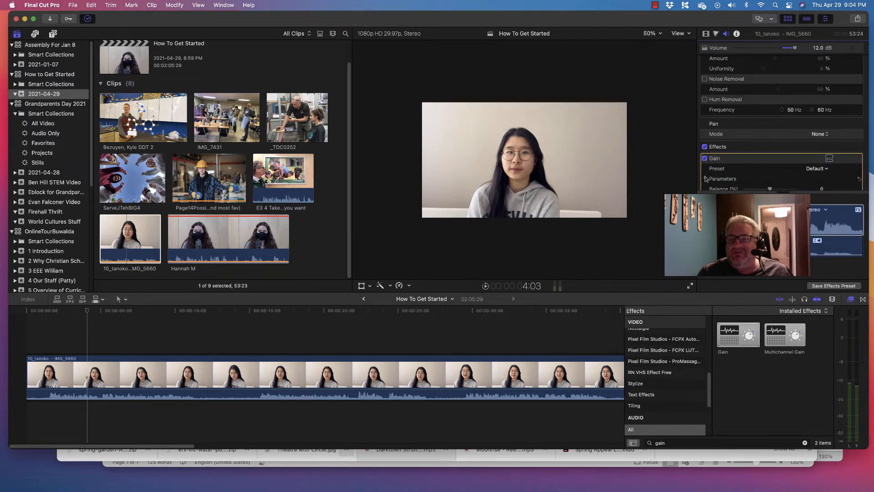
pyautogui.scroll(-3, 713, 175)
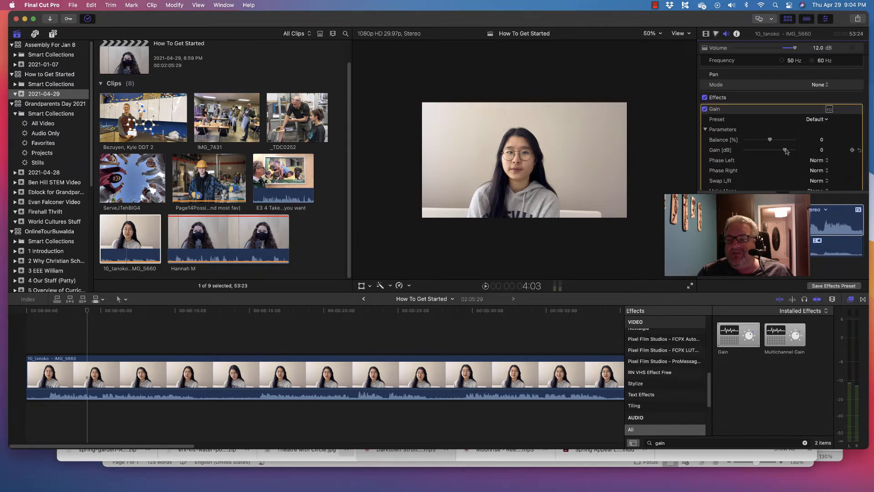
pyautogui.moveTo(787, 151); pyautogui.dragTo(790, 151)
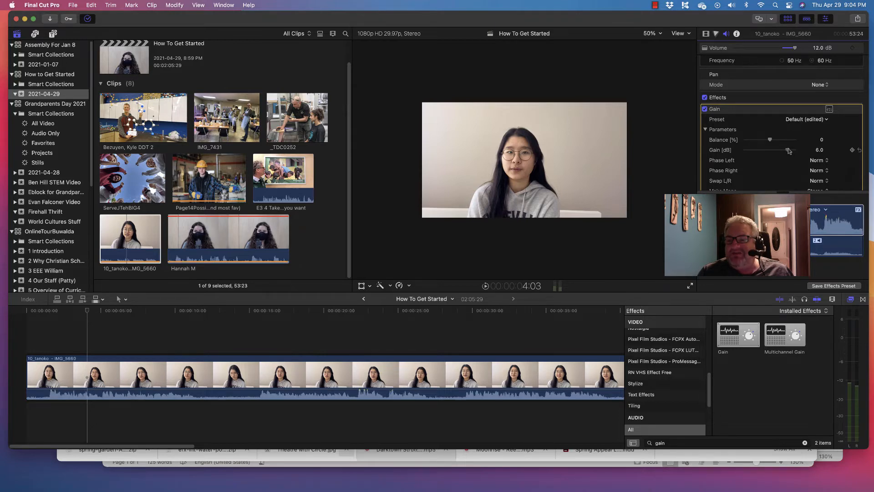
# Step: Play the first interview clip from its opening and from about 22 seconds to check the boosted audio on the meters
pyautogui.click(45, 318)
pyautogui.press('space')
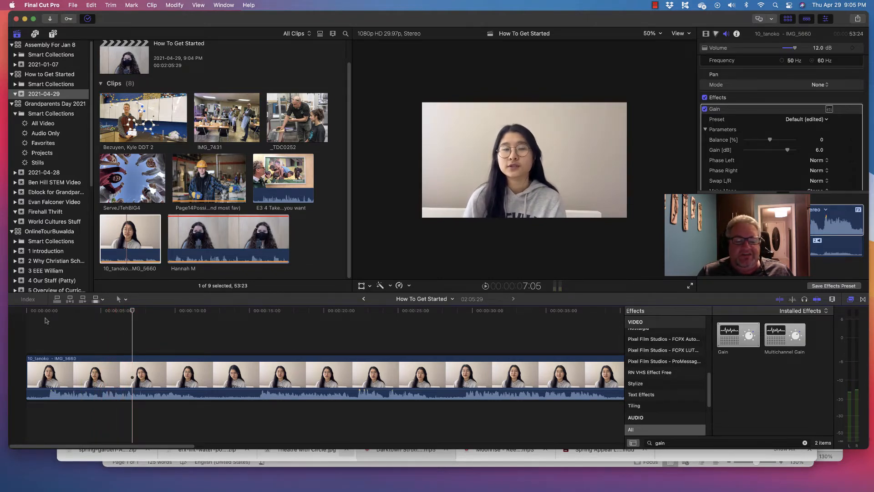
pyautogui.click(357, 328)
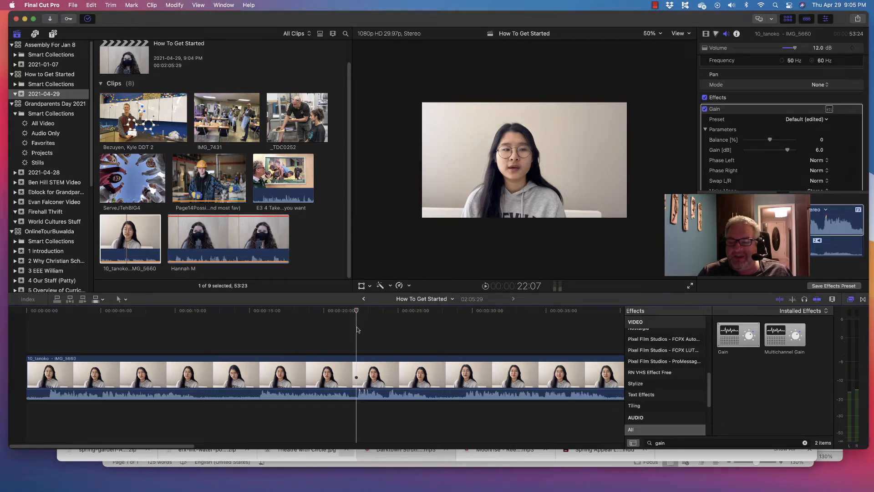
pyautogui.press('space')
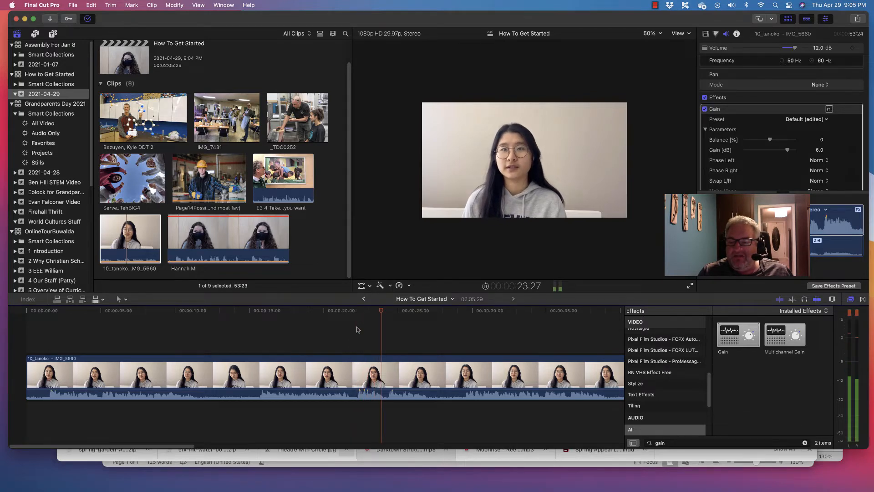
# Step: Add the Darktown Strutters Ball music from the Grandparents Day 2021 library beneath the interview and align it with the project's start
pyautogui.press('space')
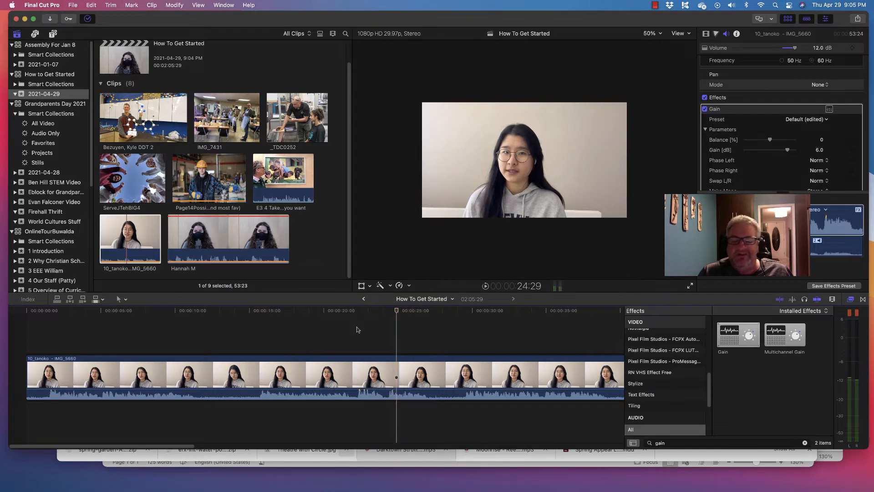
pyautogui.moveTo(124, 446); pyautogui.dragTo(209, 447)
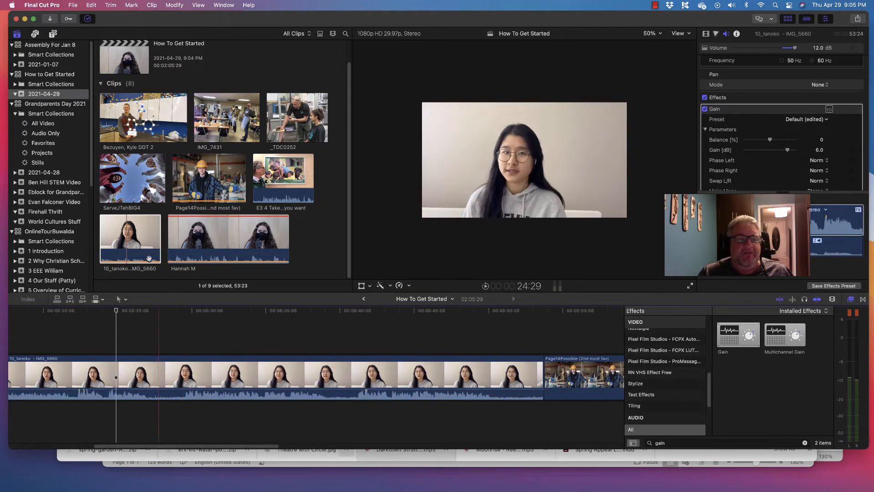
pyautogui.click(145, 232)
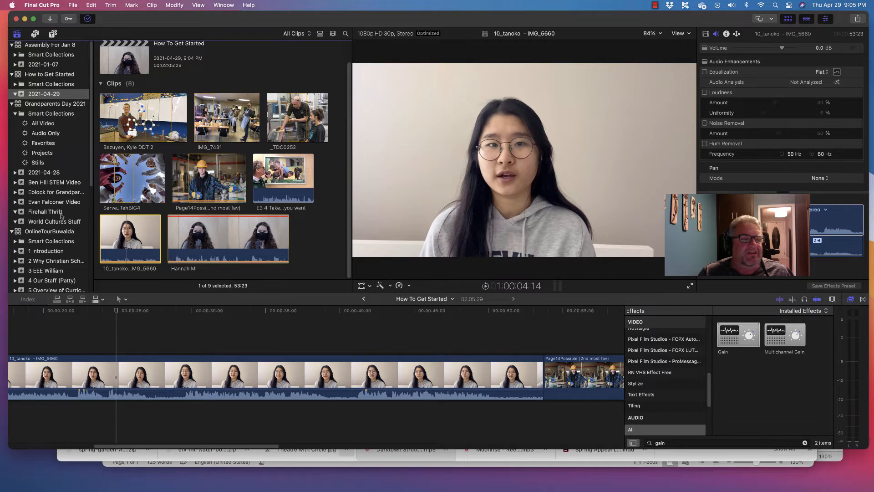
pyautogui.scroll(-2, 59, 233)
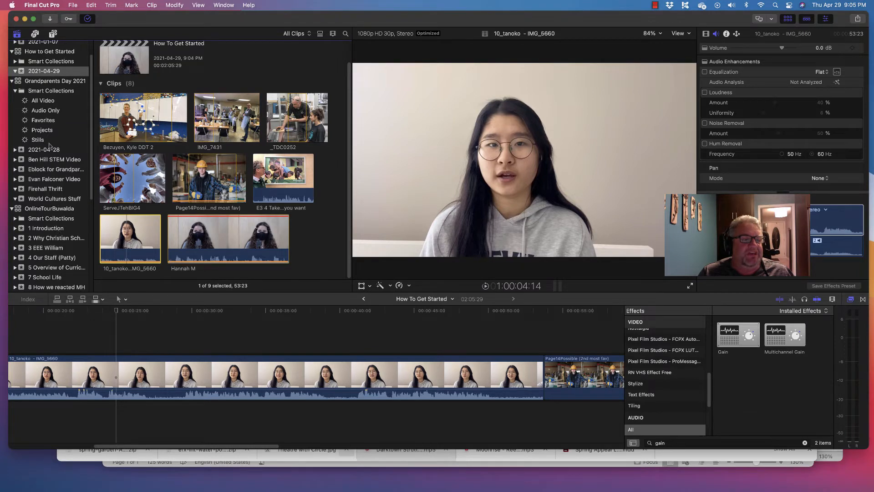
pyautogui.scroll(1, 50, 95)
pyautogui.click(50, 85)
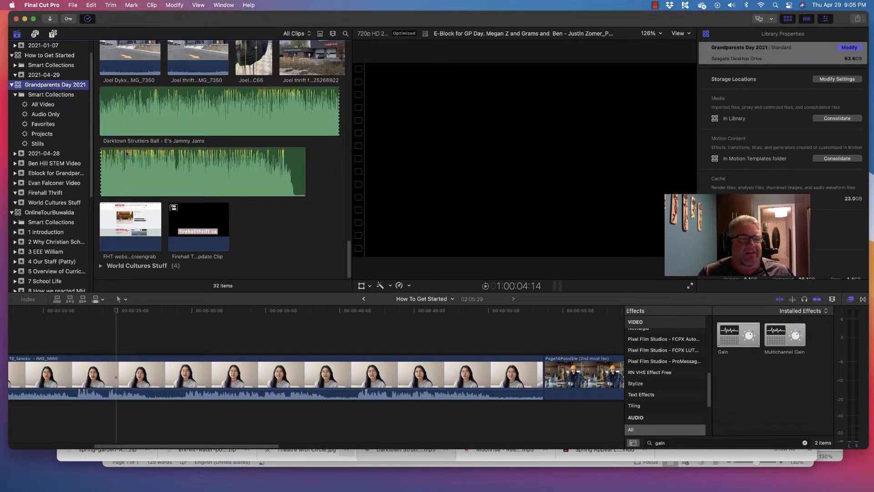
pyautogui.click(106, 104)
pyautogui.moveTo(164, 108)
pyautogui.mouseDown()
pyautogui.moveTo(125, 286)
pyautogui.moveTo(136, 416)
pyautogui.moveTo(21, 424)
pyautogui.mouseUp()
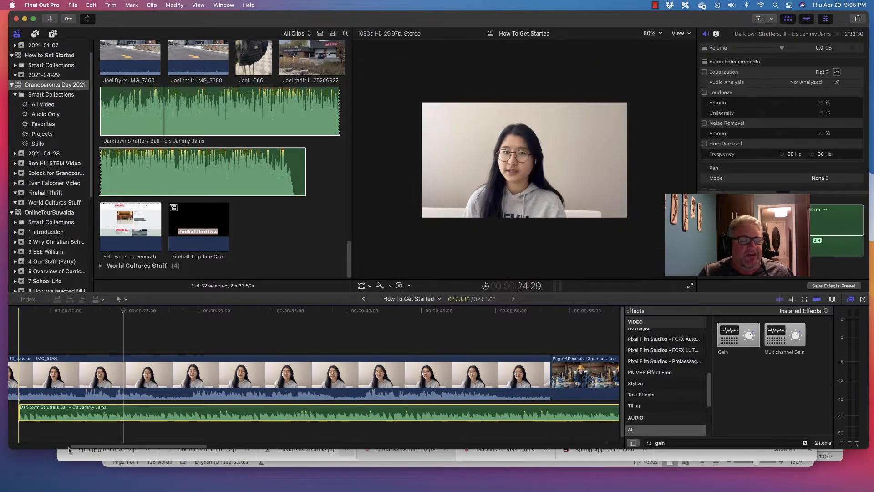
pyautogui.moveTo(119, 449); pyautogui.dragTo(58, 450)
pyautogui.moveTo(334, 410); pyautogui.dragTo(45, 397)
# Step: Lower the whole music clip's volume to -12 dB, playing the project's opening before and after to judge it under the voice
pyautogui.click(25, 336)
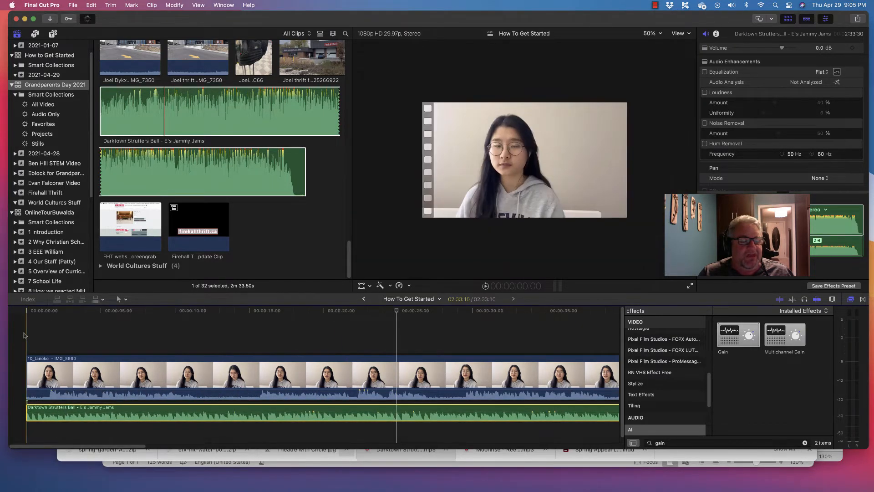
pyautogui.press('space')
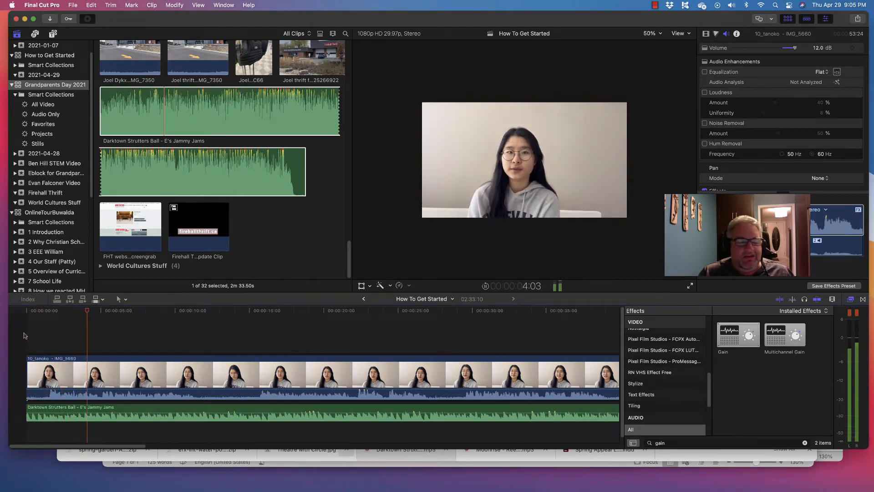
pyautogui.press('space')
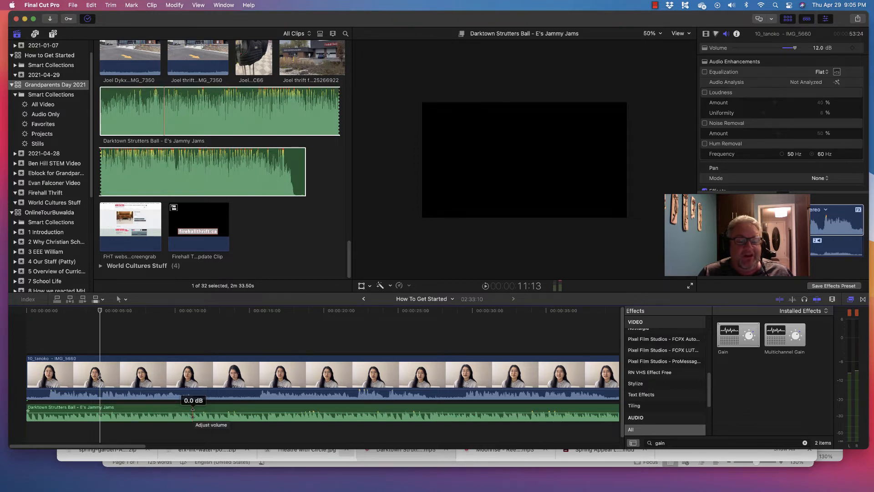
pyautogui.moveTo(193, 413); pyautogui.dragTo(192, 419)
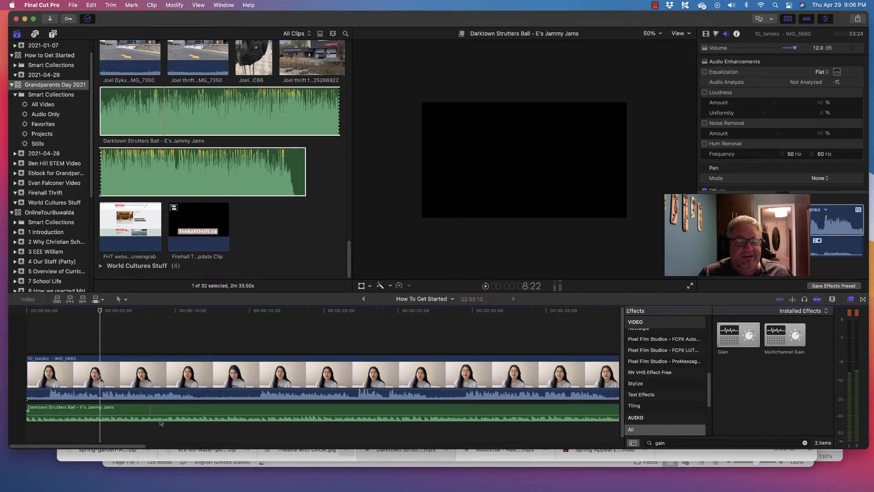
pyautogui.press('space')
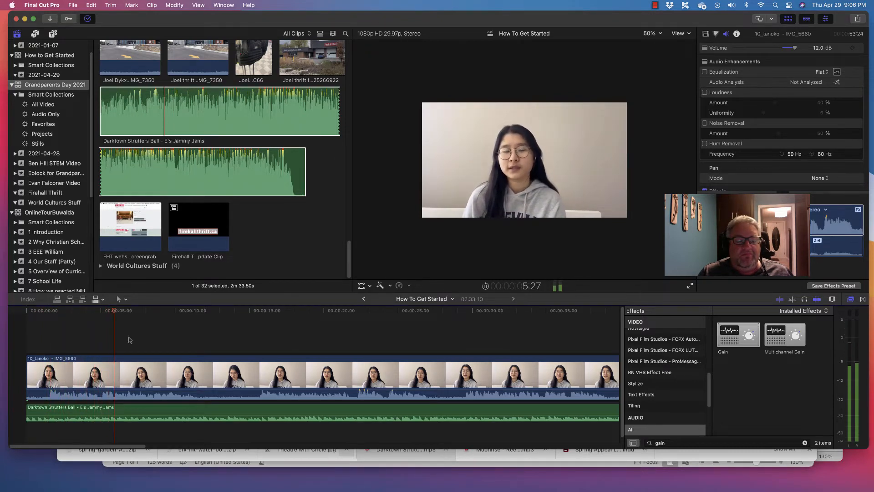
pyautogui.press('space')
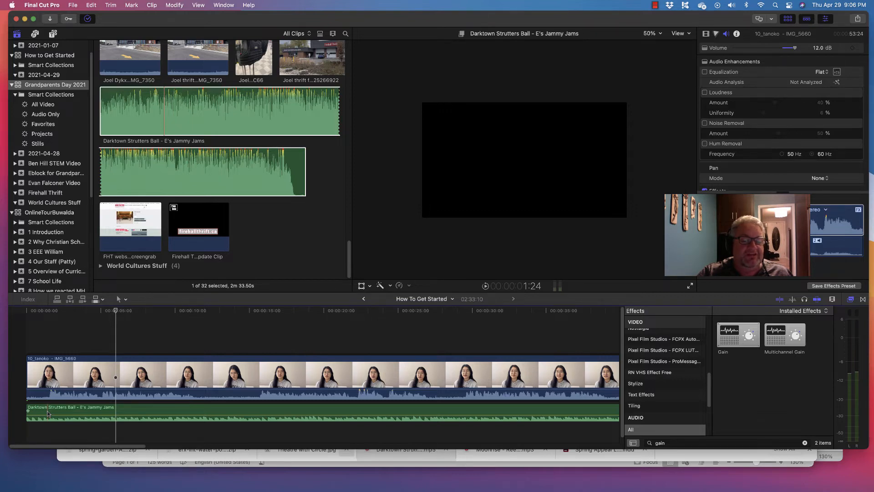
# Step: Range-select about the first 1.5 seconds of the music clip and raise that section's volume to 0 dB
pyautogui.press('a')
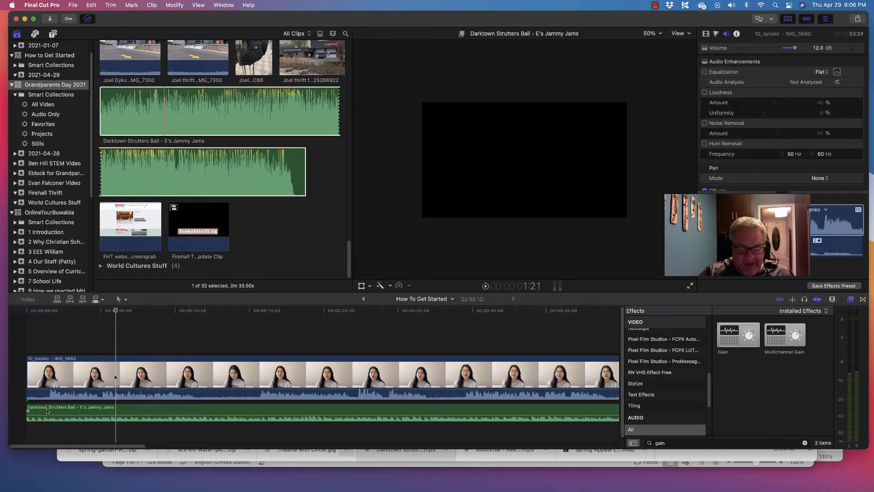
pyautogui.press('b')
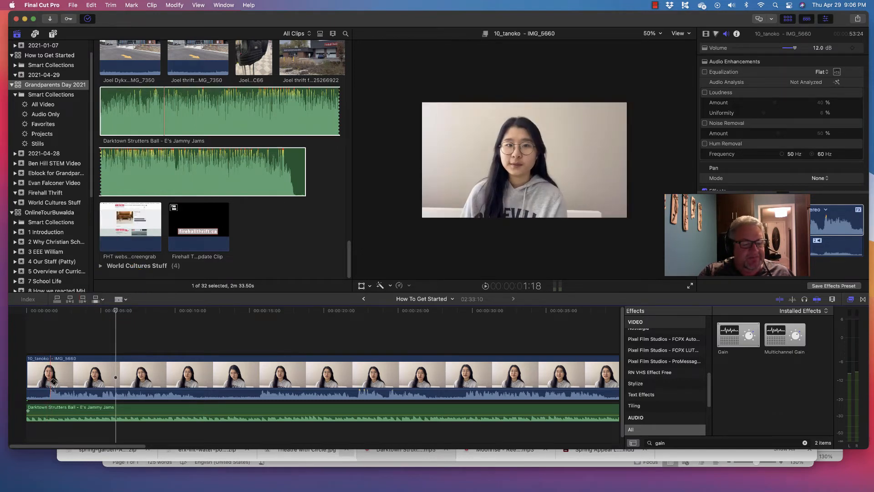
pyautogui.press('r')
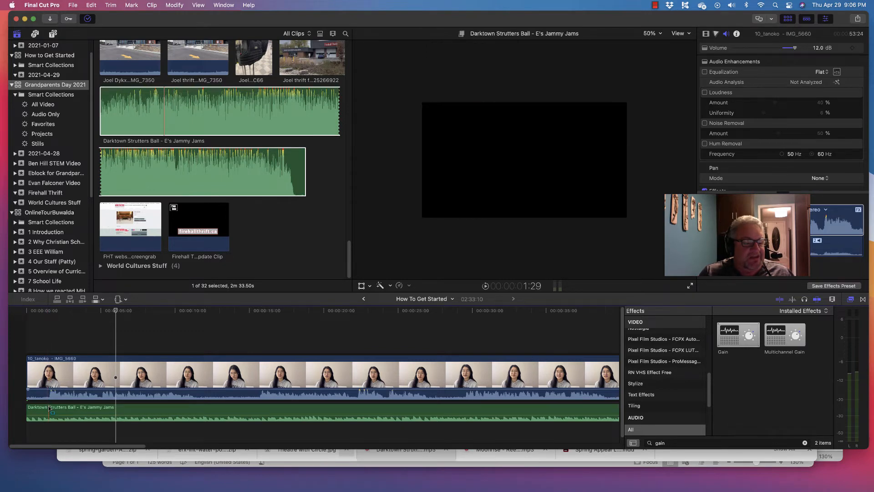
pyautogui.click(27, 408)
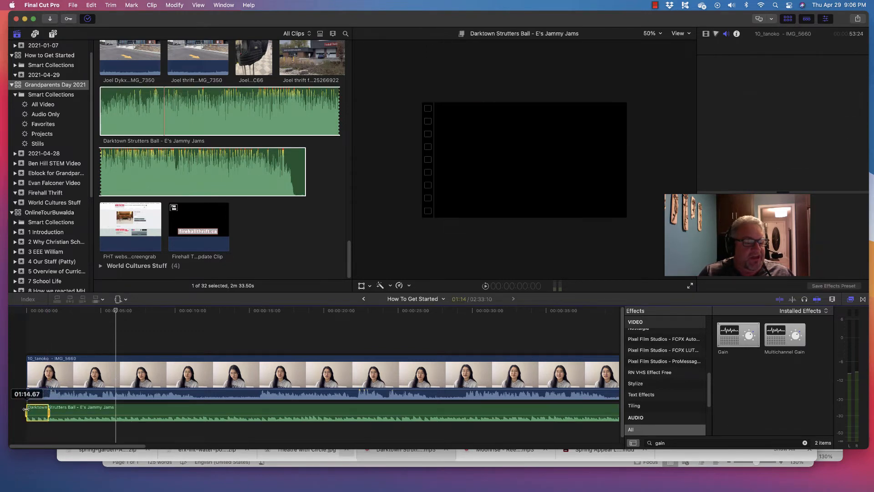
pyautogui.moveTo(23, 409); pyautogui.dragTo(37, 408)
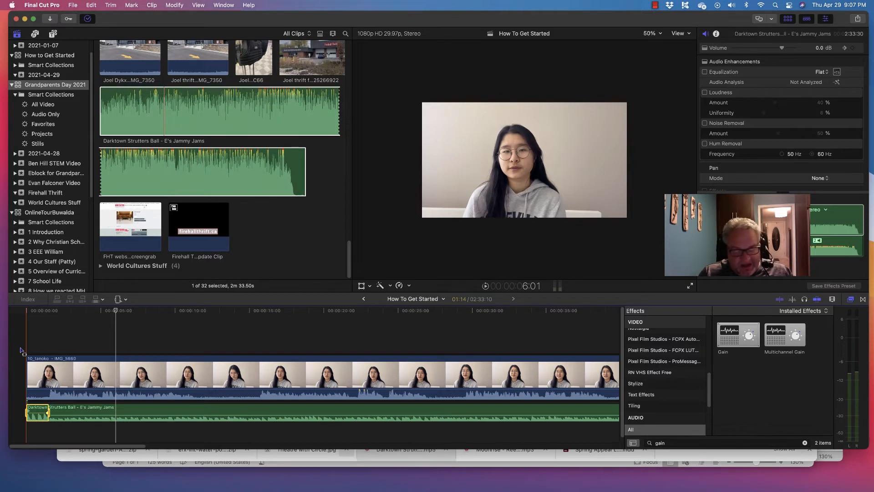
# Step: Play the opening and move the music's 0 dB keyframe slightly earlier so the volume drop starts sooner
pyautogui.press('a')
pyautogui.click(27, 318)
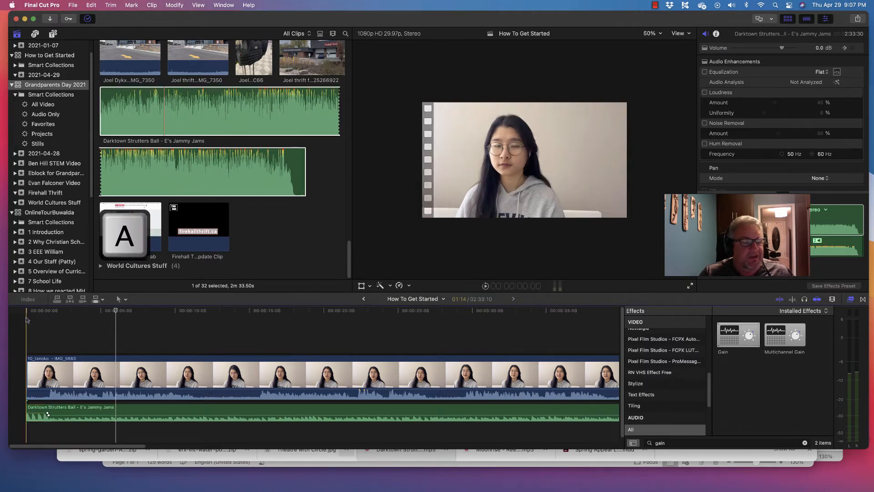
pyautogui.press('space')
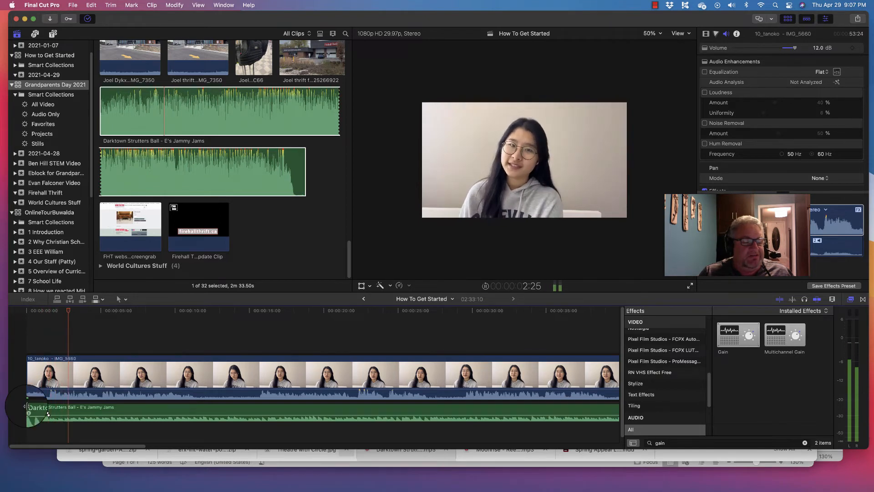
pyautogui.click(28, 410)
pyautogui.keyDown('alt'); pyautogui.click(48, 414); pyautogui.keyUp('alt')
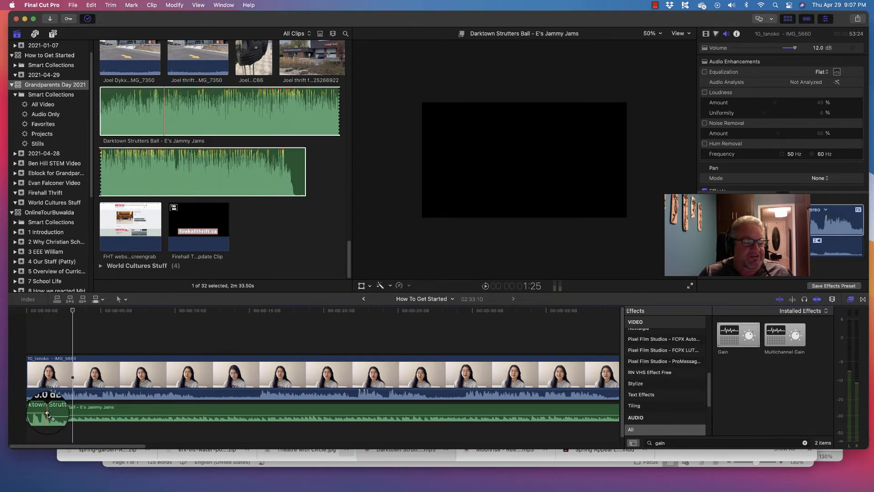
pyautogui.moveTo(48, 413); pyautogui.dragTo(46, 413)
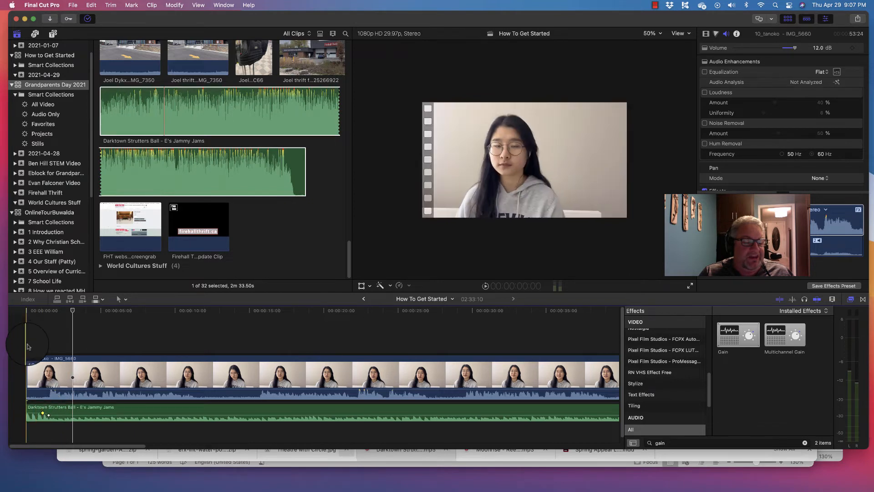
# Step: Replay the opening and move the music's -12 dB keyframe slightly later to lengthen the fade down under the voice
pyautogui.press('space')
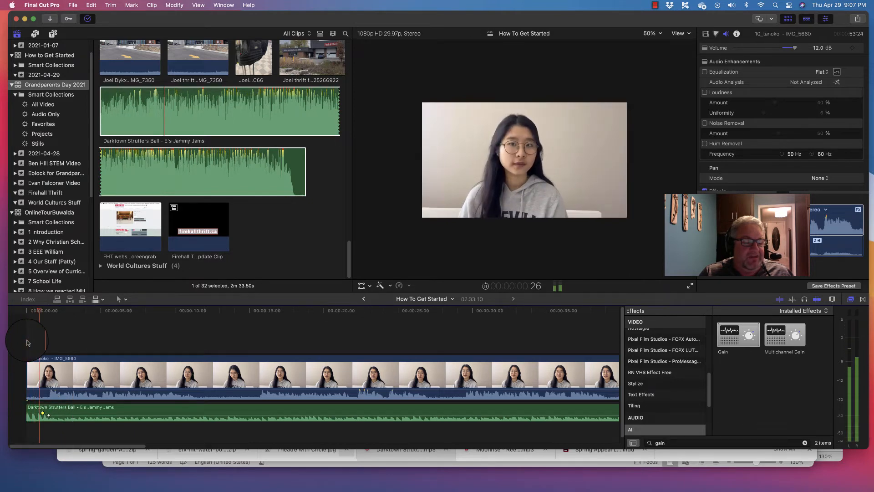
pyautogui.press('space')
pyautogui.click(49, 414)
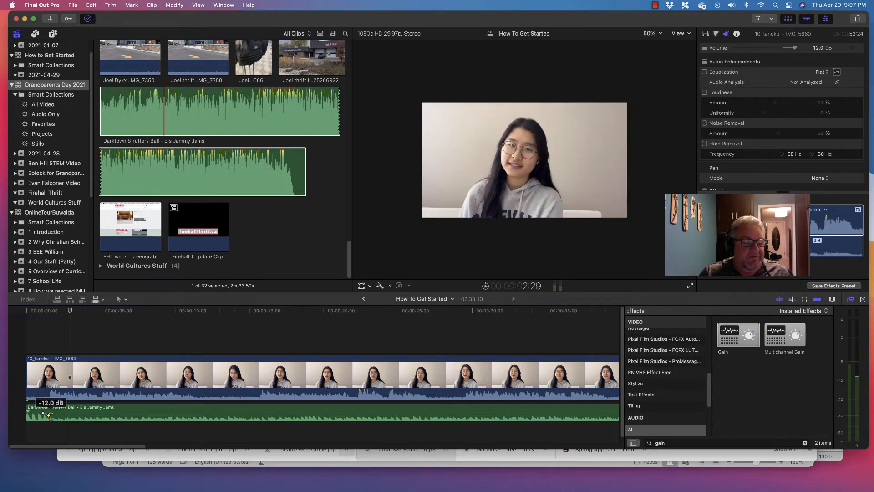
pyautogui.press('space')
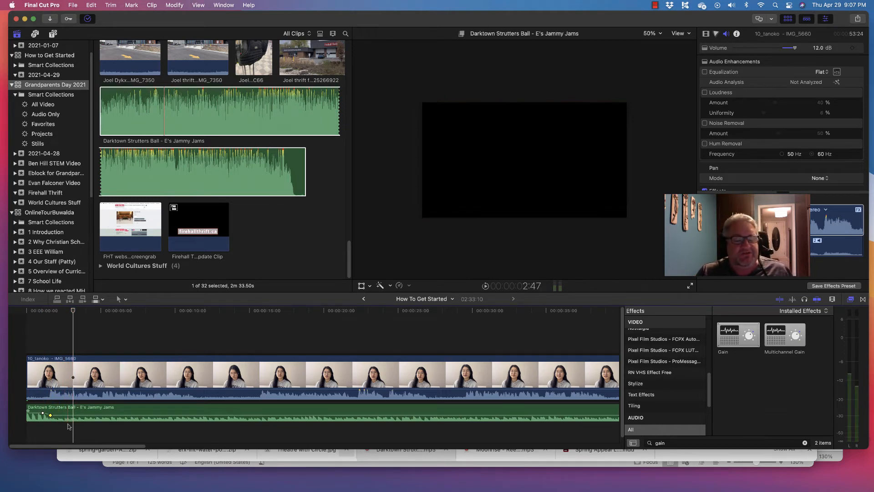
# Step: Trim the end of the first interview clip so it lasts about 50 seconds
pyautogui.moveTo(78, 444); pyautogui.dragTo(217, 434)
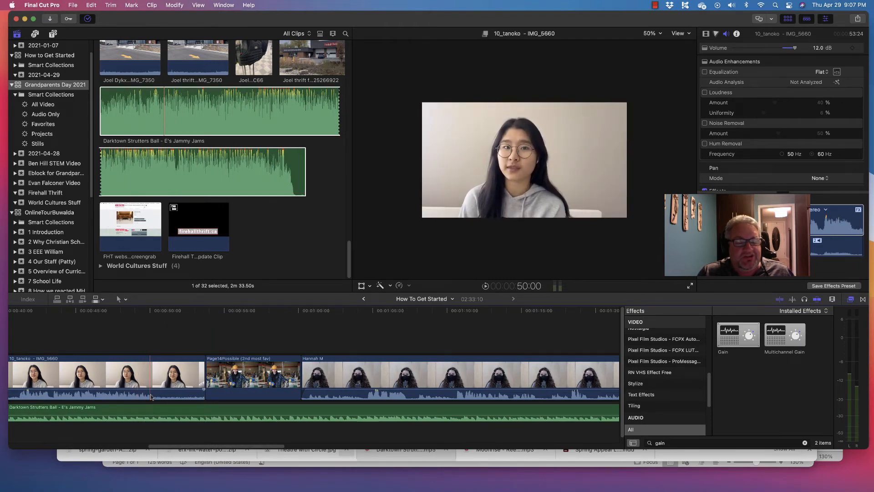
pyautogui.moveTo(201, 373); pyautogui.dragTo(153, 373)
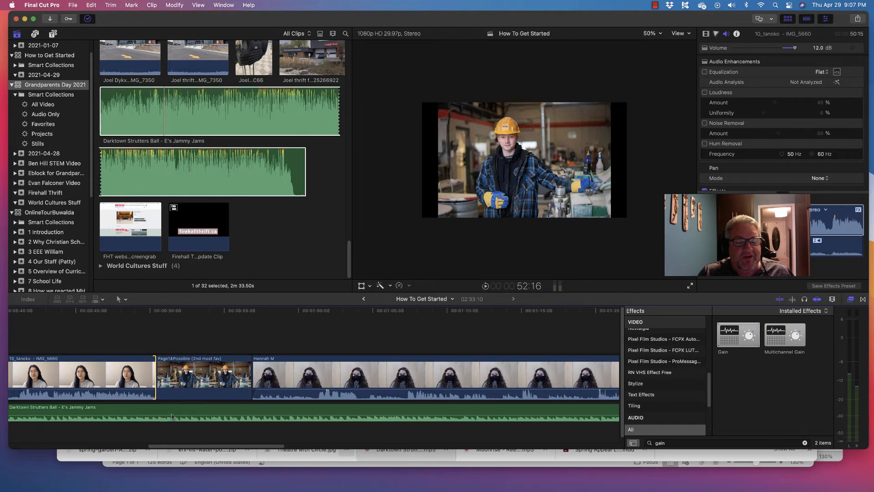
# Step: Range-select the music beneath the Page14Possible photo, slightly overlapping the clips on both sides, and raise its volume to 0 dB
pyautogui.press('r')
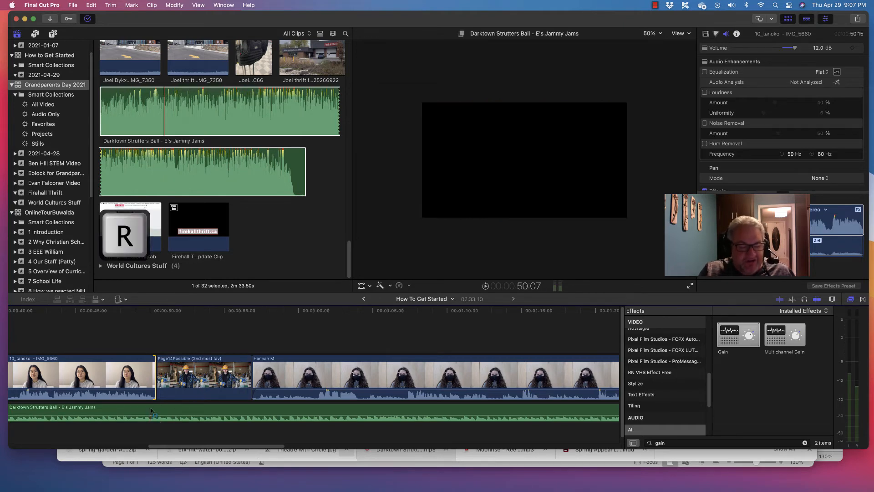
pyautogui.moveTo(149, 406); pyautogui.dragTo(211, 414)
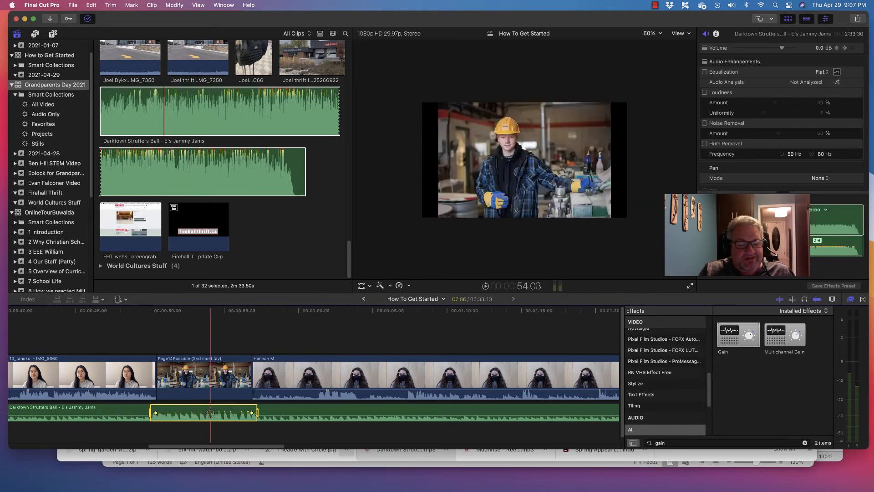
pyautogui.press('a')
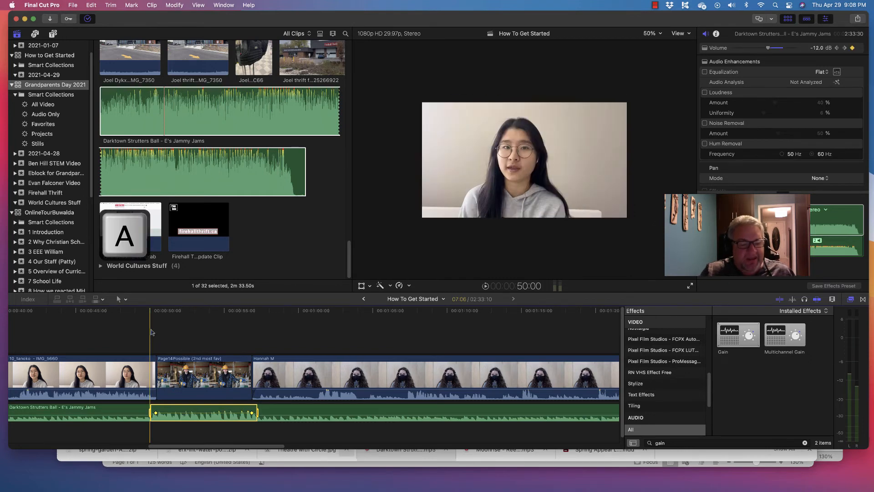
# Step: Play the transition into the photo and fine-tune the music's volume keyframes around both photo edges, lengthening the fade up, then replay it
pyautogui.click(139, 328)
pyautogui.press('space')
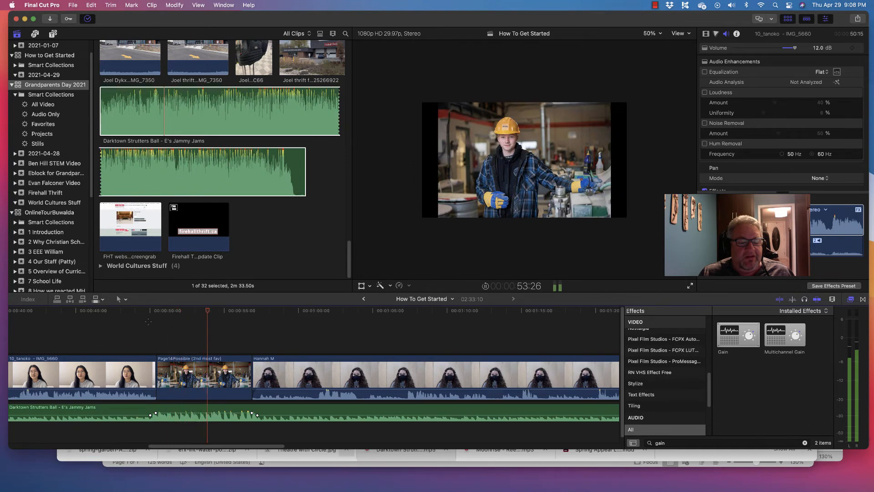
pyautogui.click(149, 324)
pyautogui.press('space')
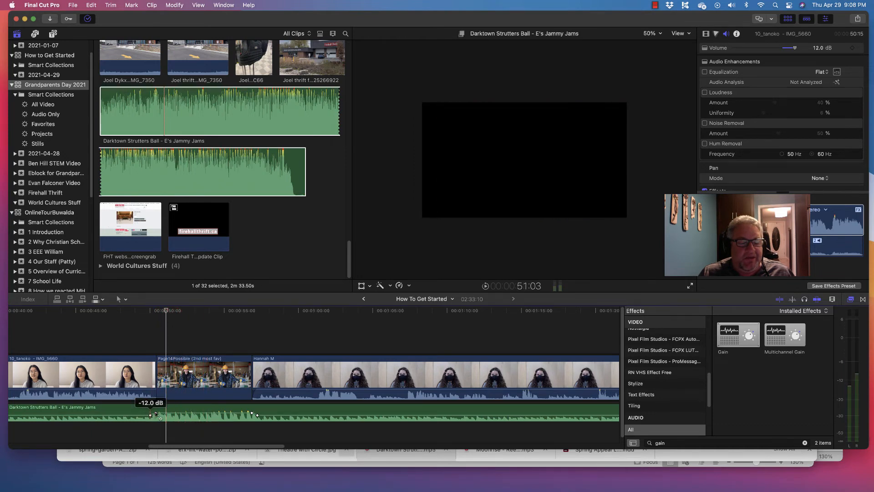
pyautogui.moveTo(157, 413); pyautogui.dragTo(159, 412)
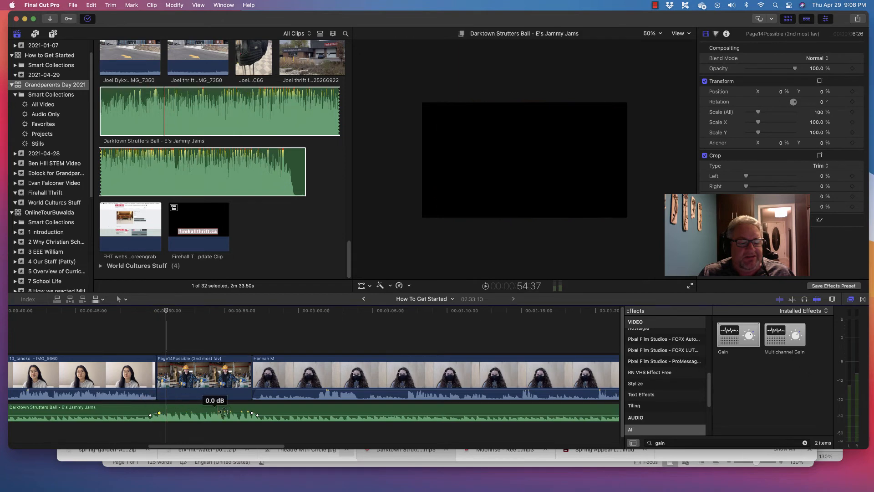
pyautogui.click(257, 415)
pyautogui.moveTo(257, 414); pyautogui.dragTo(255, 415)
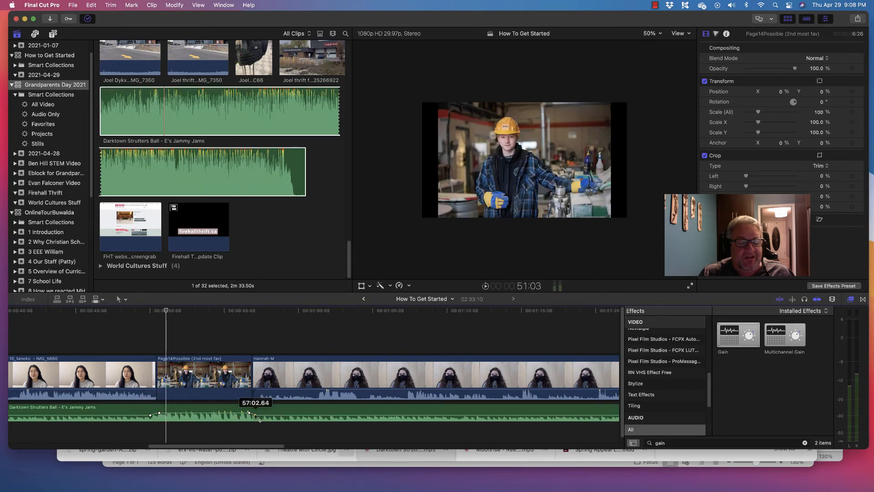
pyautogui.click(143, 336)
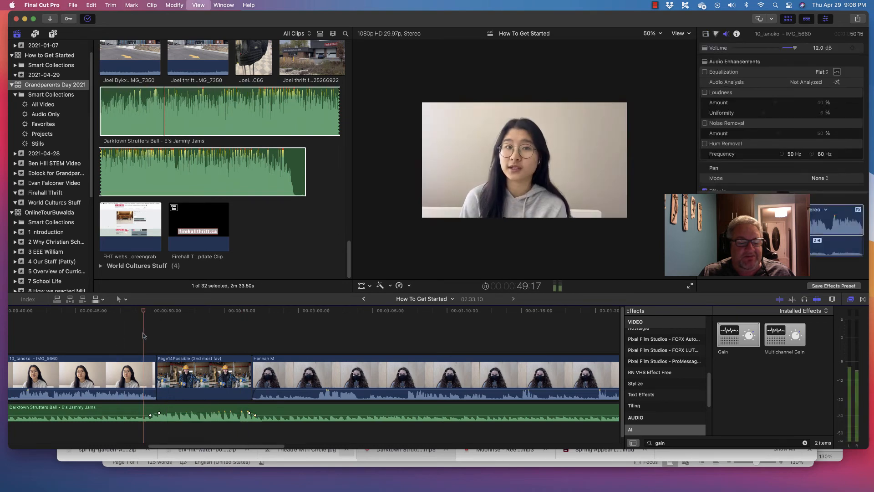
pyautogui.press('space')
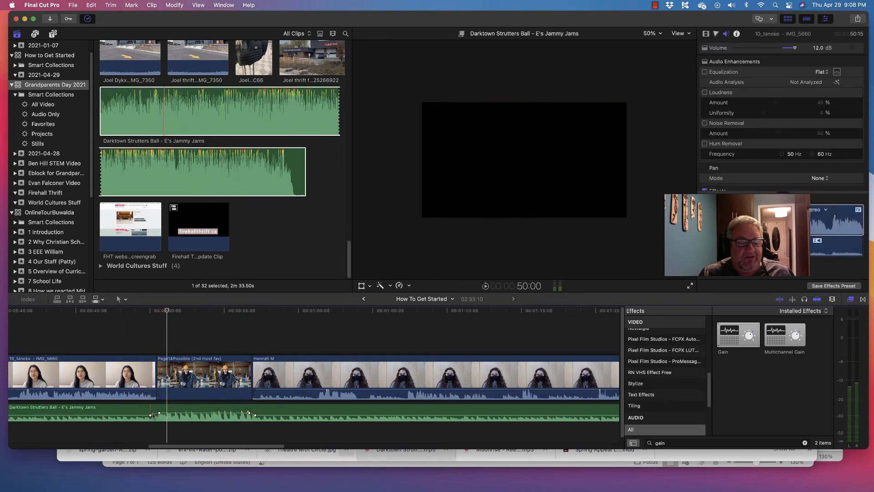
# Step: Shift the music's fade-up keyframes at the start of the Page14Possible photo slightly later, then play through the photo into the second interview
pyautogui.click(151, 414)
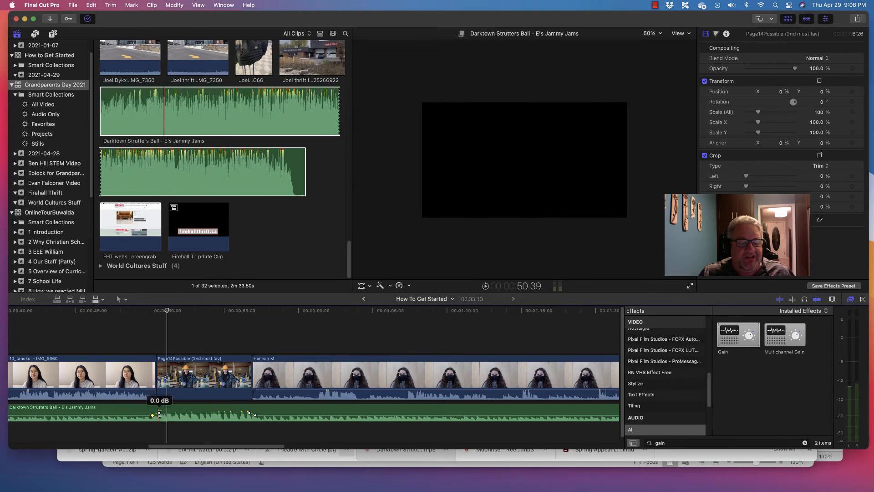
pyautogui.click(131, 328)
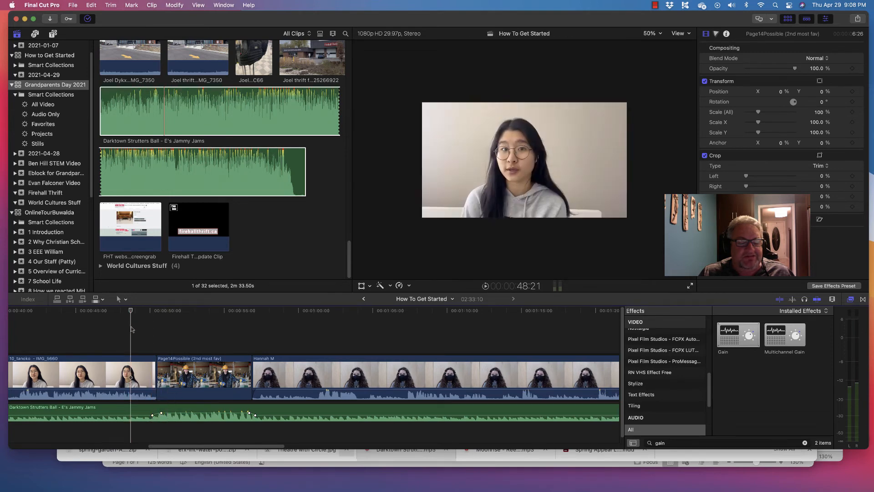
pyautogui.press('space')
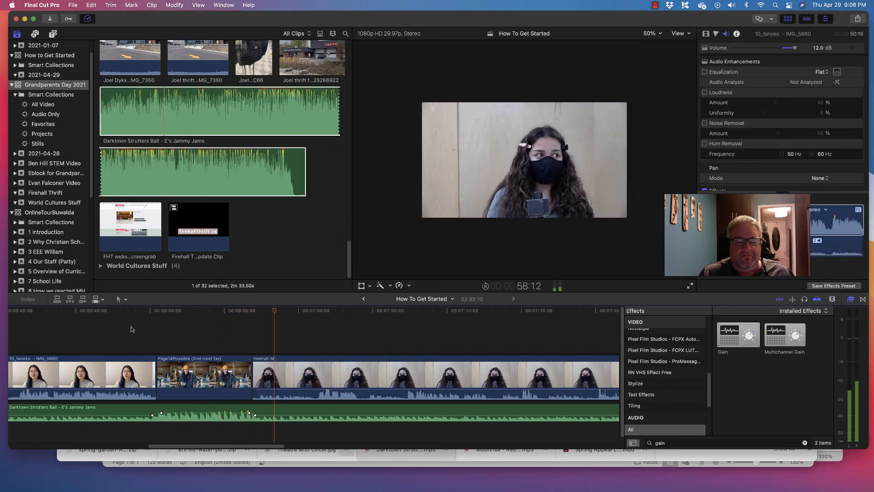
pyautogui.moveTo(253, 373); pyautogui.dragTo(319, 375)
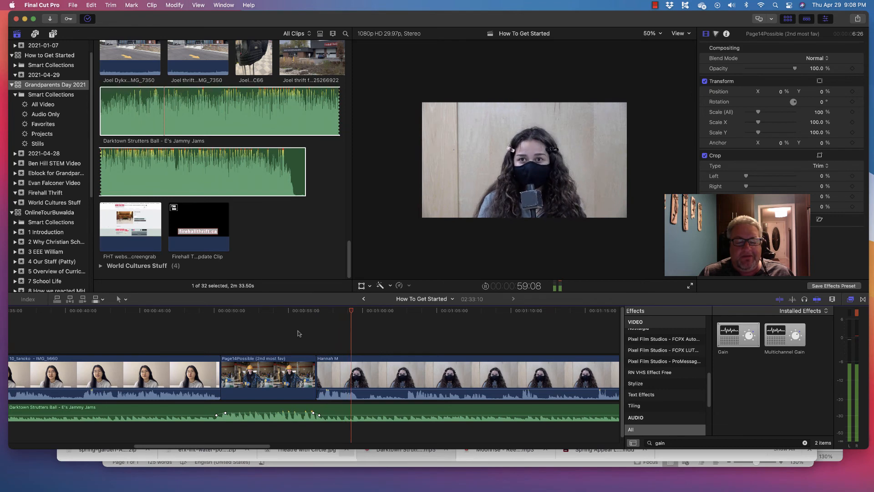
pyautogui.press('space')
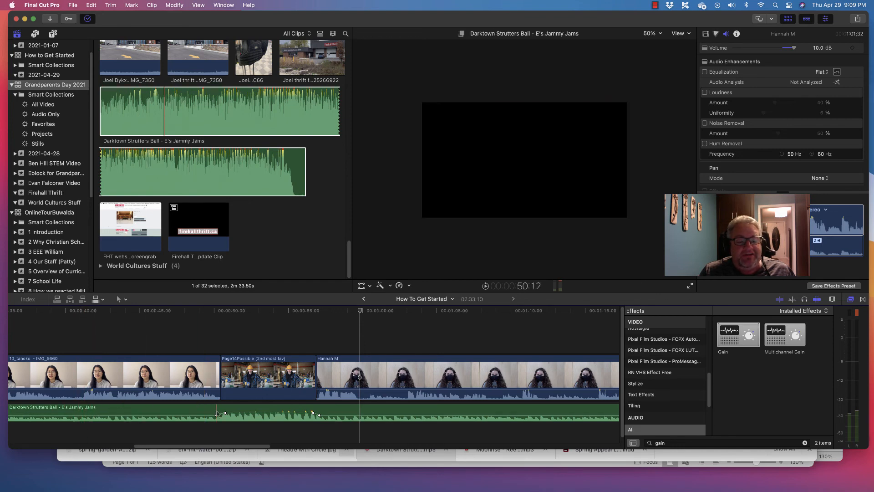
# Step: Trim the end of the Darktown Strutters Ball music to match the end of the last interview clip and play the project's ending
pyautogui.moveTo(260, 448); pyautogui.dragTo(512, 451)
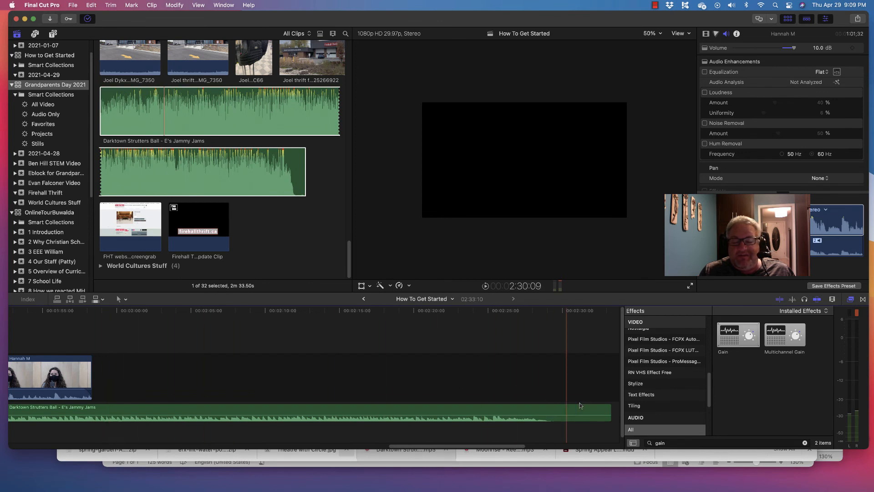
pyautogui.moveTo(610, 408); pyautogui.dragTo(89, 410)
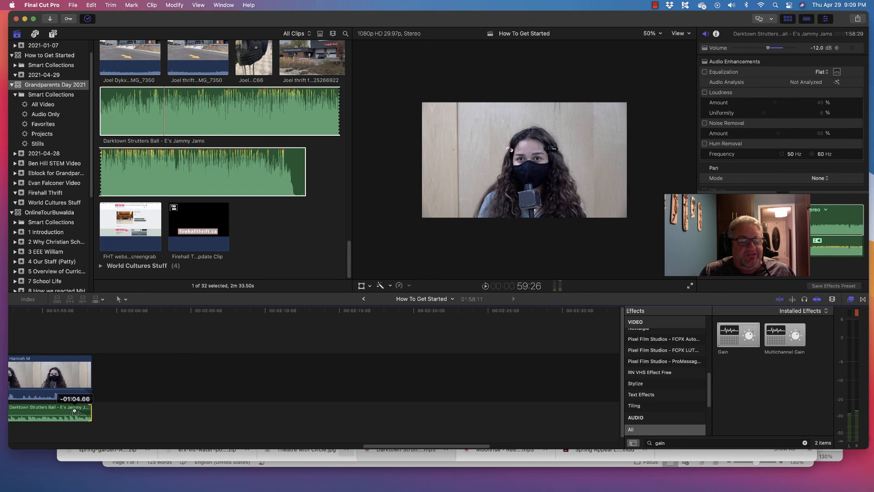
pyautogui.moveTo(75, 411); pyautogui.dragTo(75, 412)
pyautogui.click(44, 321)
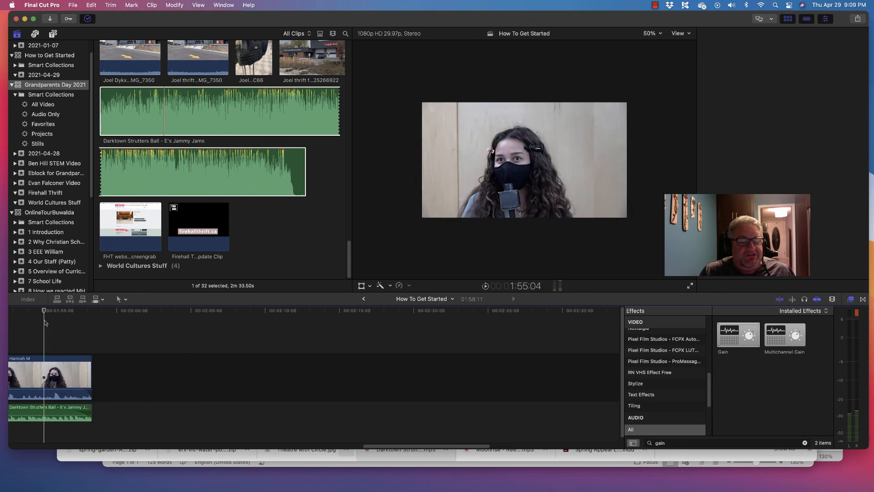
pyautogui.press('cmd+4')
pyautogui.press('space')
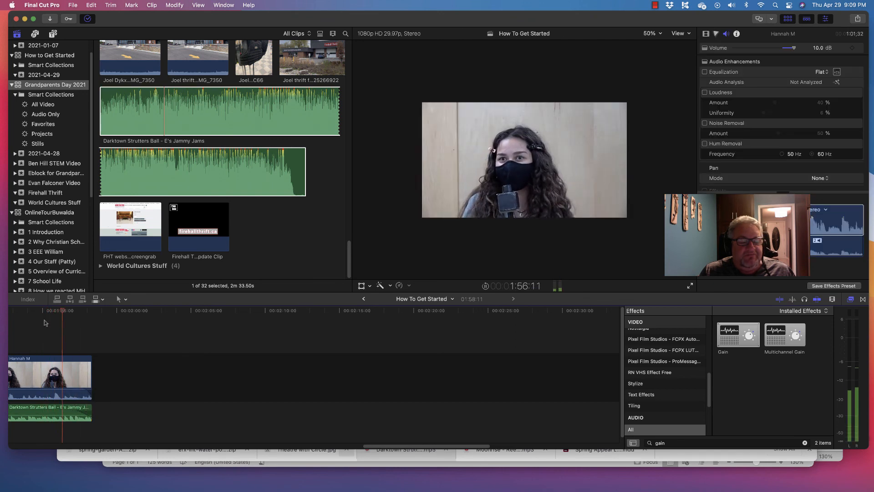